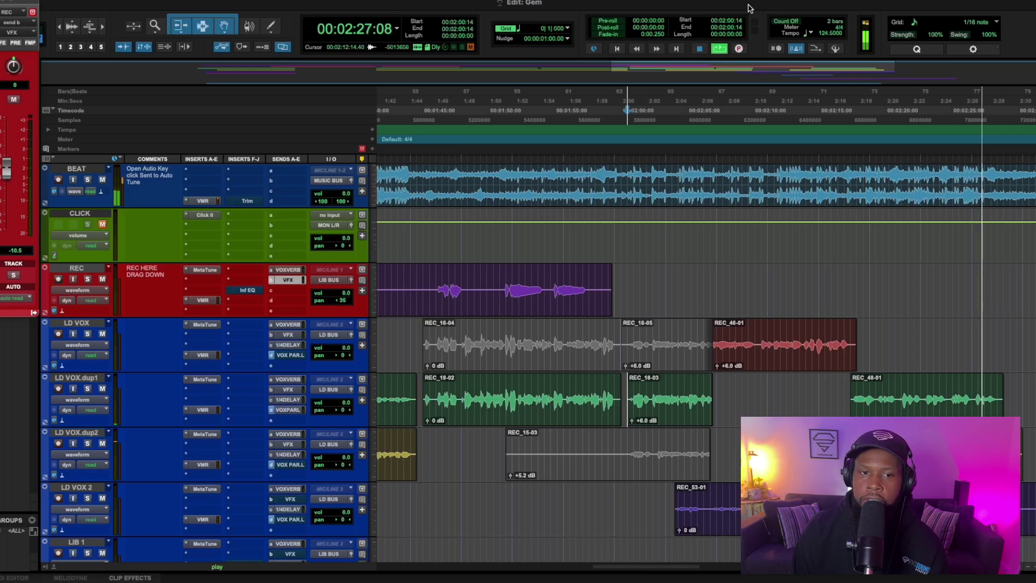
- Stop playback and move the LD BUS track's Inf EQ plug-in onto its CLA-76 insert slot, accepting the change
key(space)
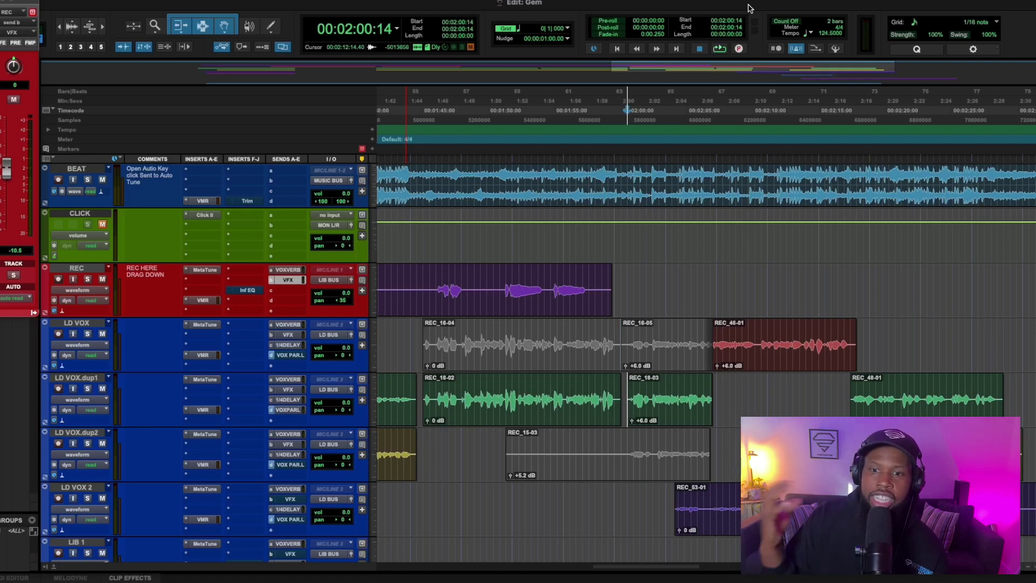
scroll(538, 309, down, 2)
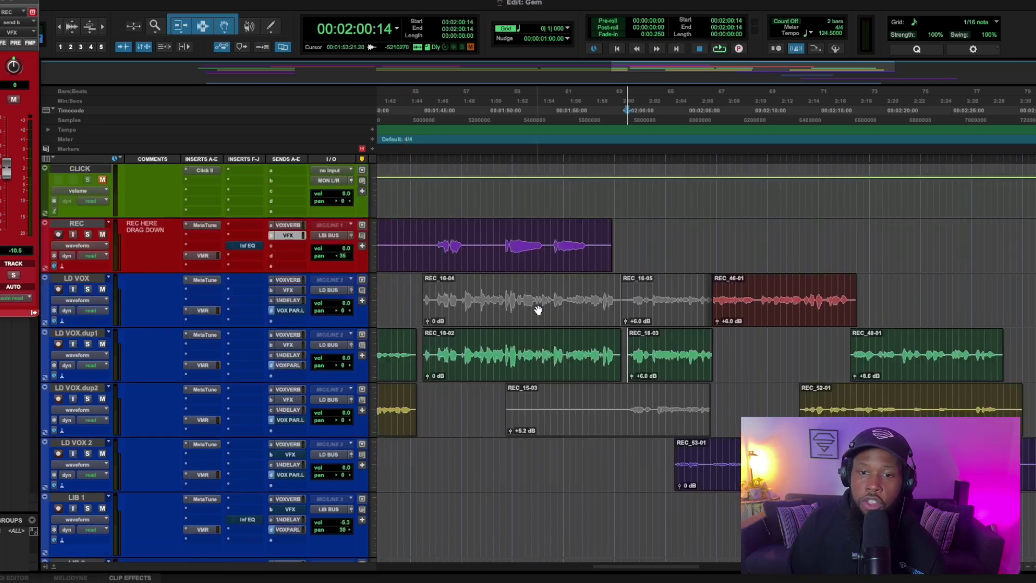
scroll(538, 309, down, 10)
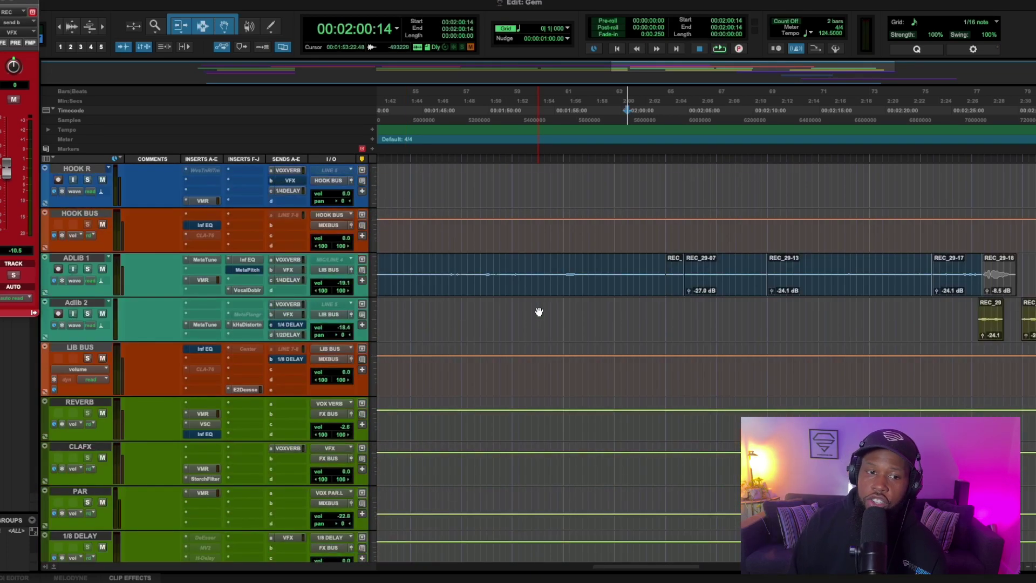
scroll(539, 310, up, 12)
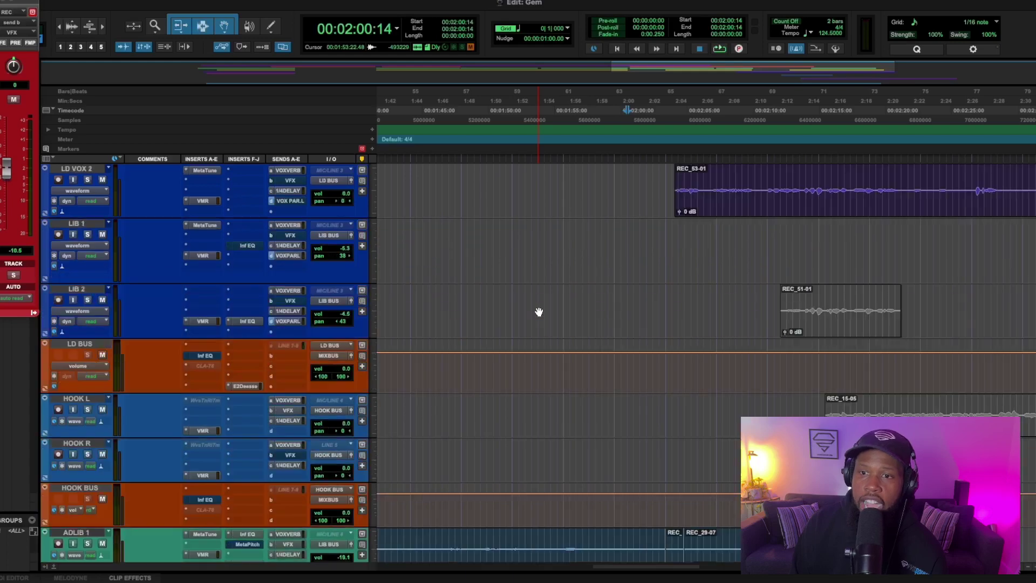
scroll(464, 385, down, 3)
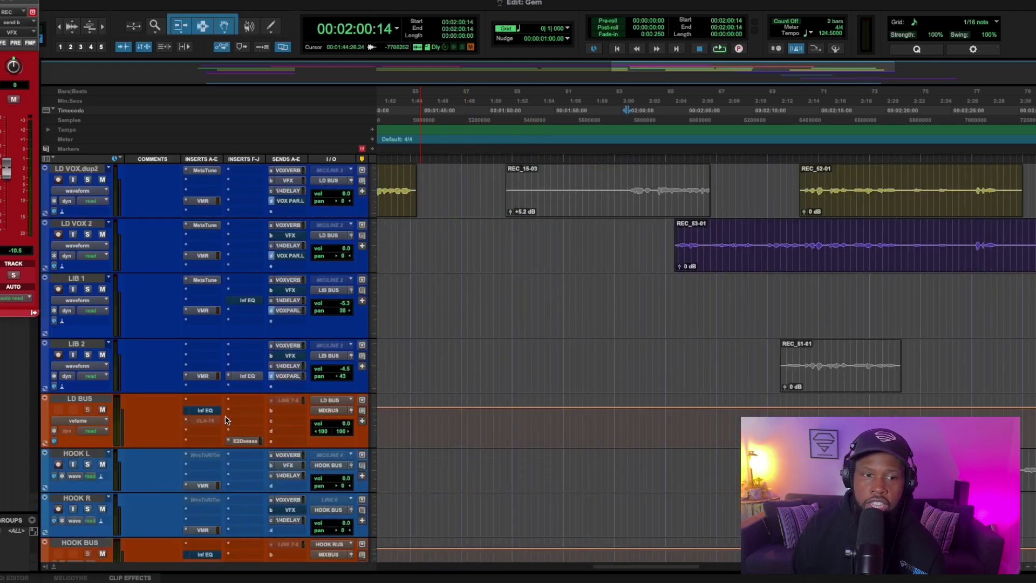
drag(200, 413, 200, 410)
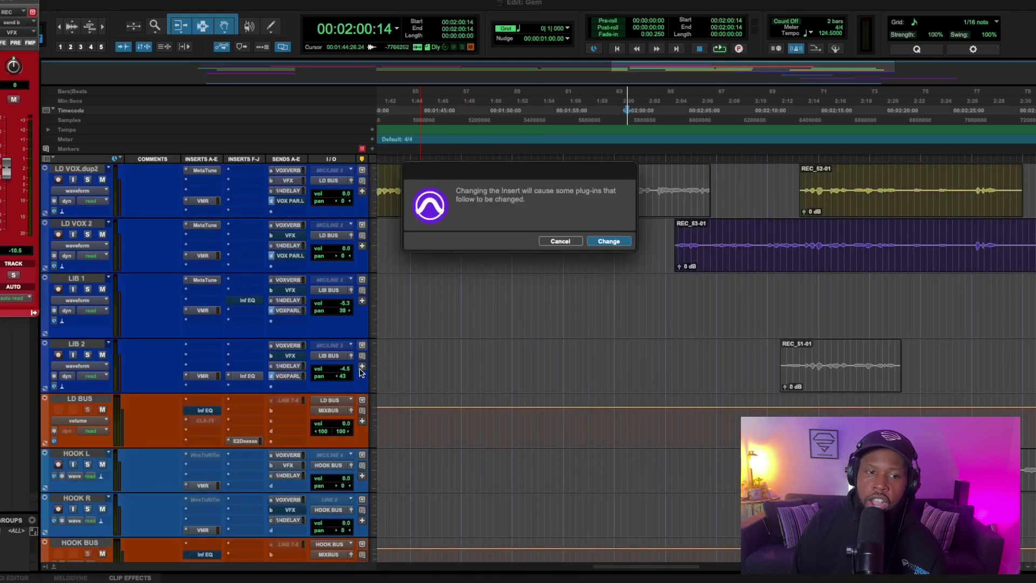
click(608, 241)
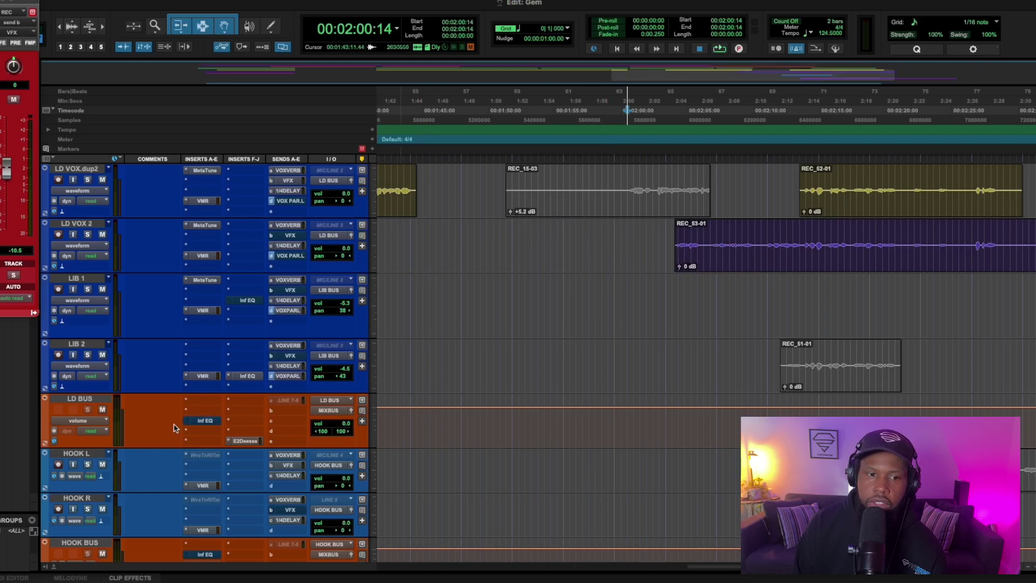
- Replace the Inf EQ insert on the LD BUS track with the Virtual Mix Rack plug-in
click(188, 422)
click(215, 402)
text(virt)
click(250, 408)
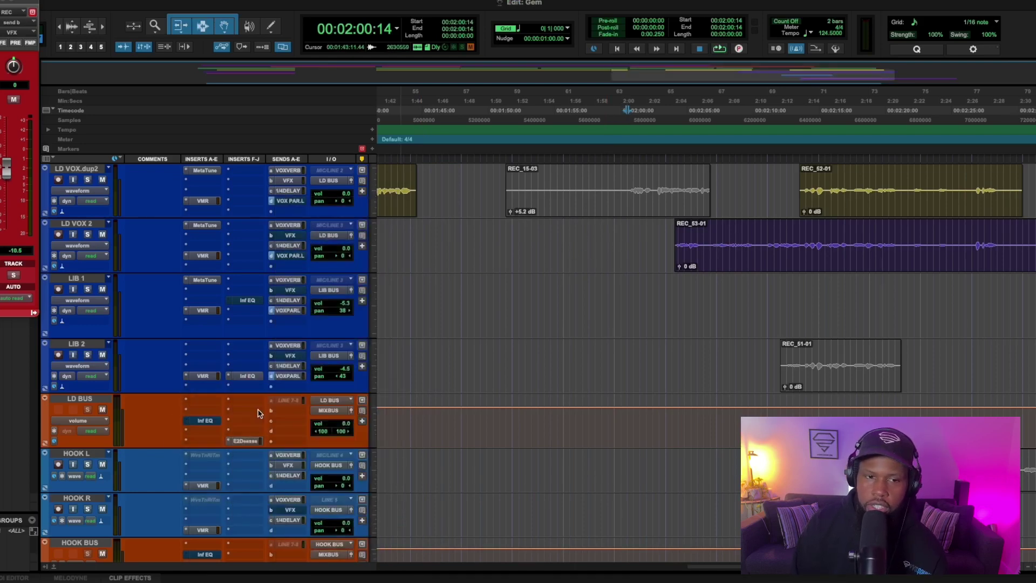
- Load the VCC Channel module in the rack's first slot and the FG-Stress compressor in the second
scroll(436, 488, down, 3)
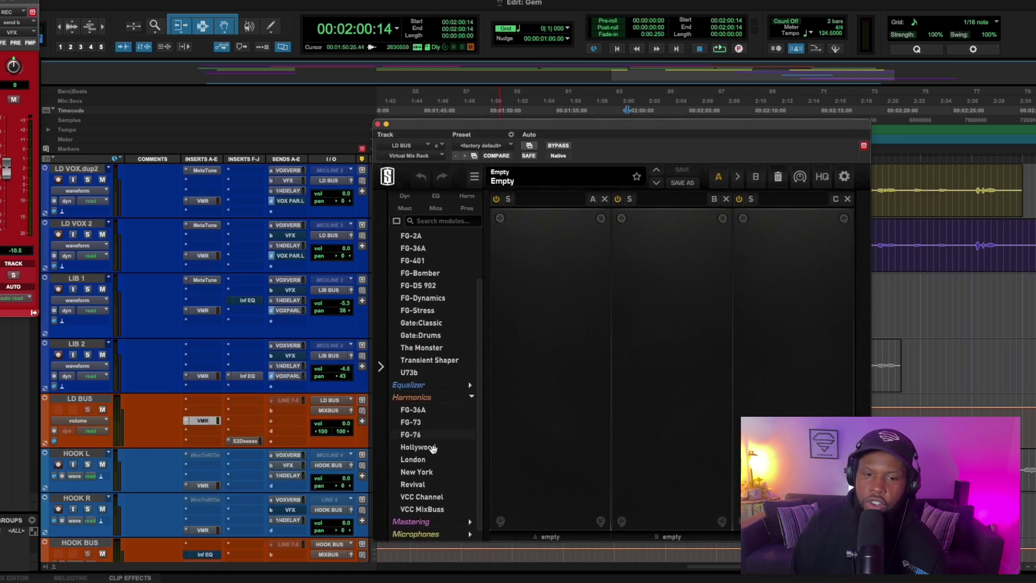
mouse_move(436, 483)
mouse_down()
mouse_move(565, 479)
mouse_move(575, 440)
mouse_up()
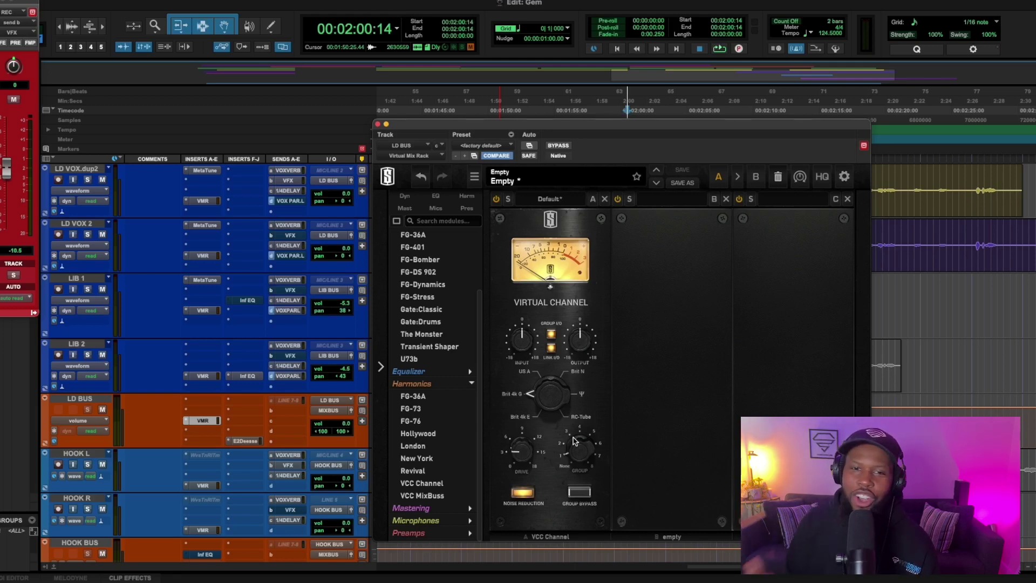
click(465, 384)
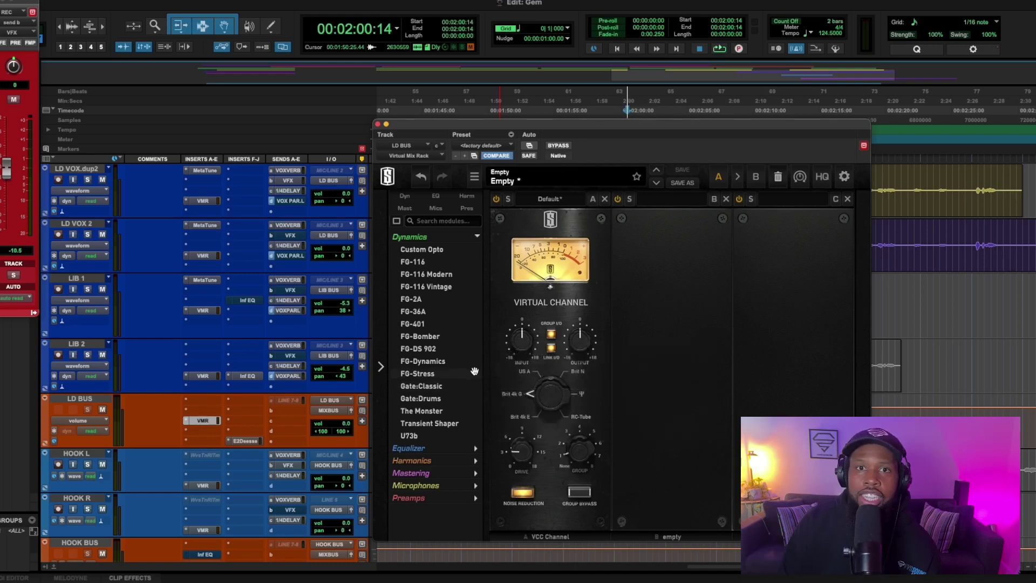
double_click(435, 376)
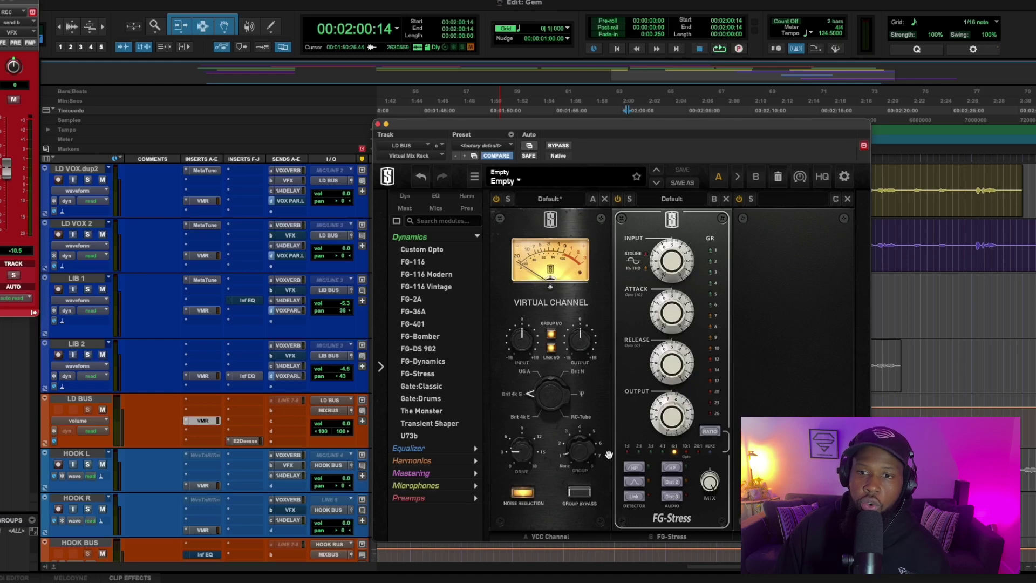
- Set the FG-Stress release to 1.00 and adjust its input, attack and output while playing the lead vocals
drag(671, 263, 673, 286)
click(672, 310)
drag(675, 371, 669, 407)
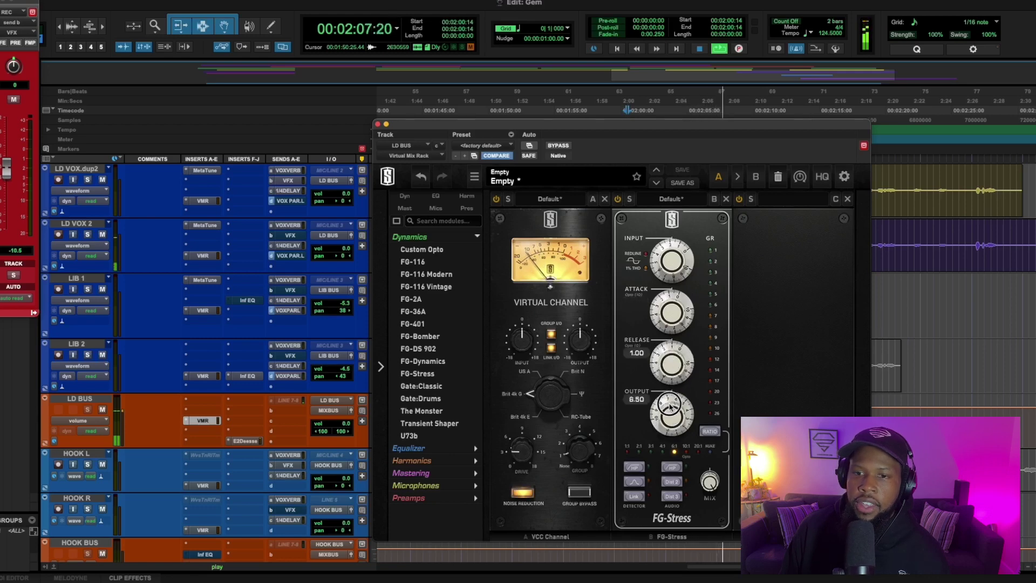
mouse_move(666, 260)
mouse_down()
mouse_move(668, 229)
mouse_move(666, 240)
mouse_up()
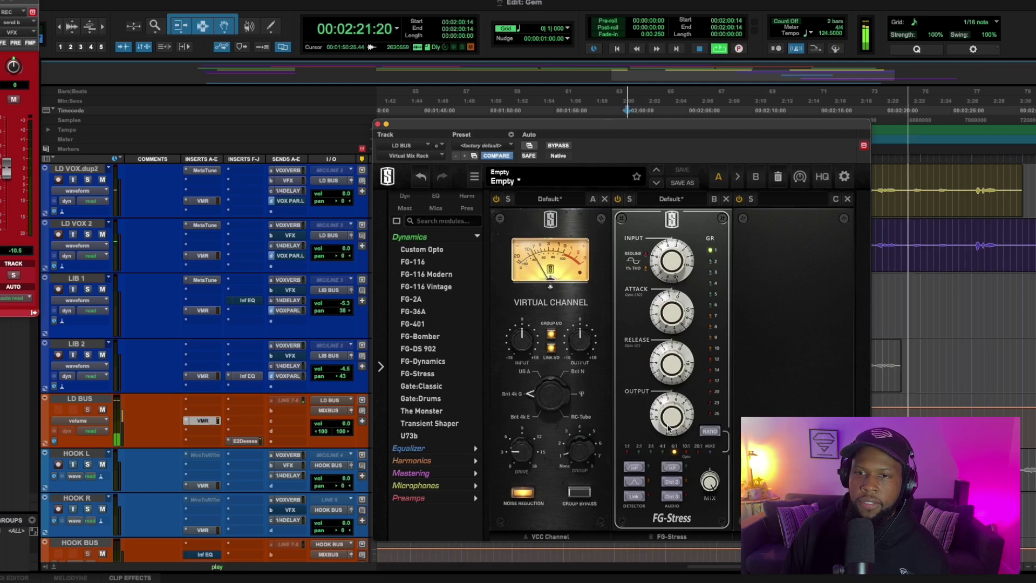
key(space)
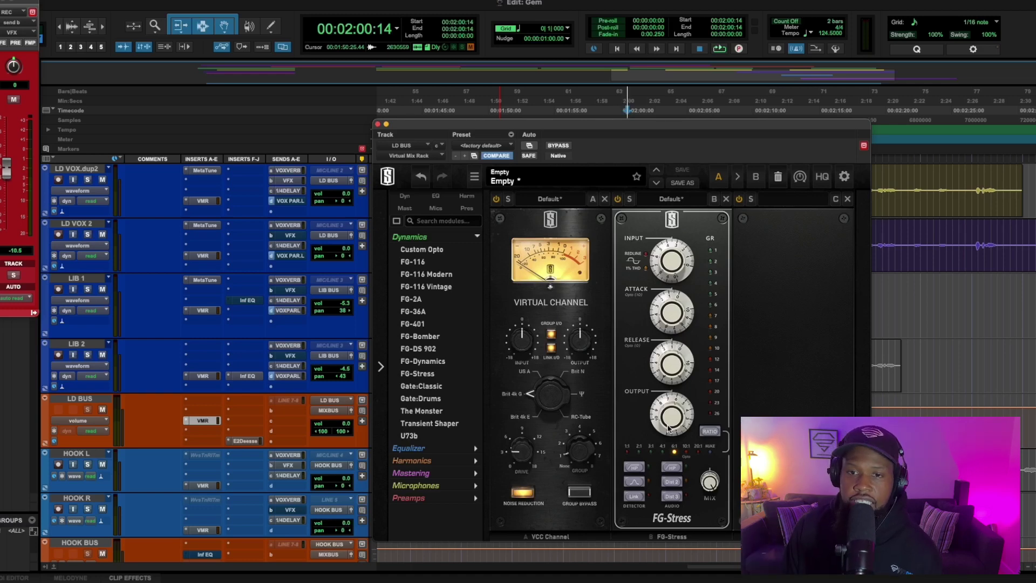
- Load the FG-A equalizer module in the third slot of the LD BUS rack
click(477, 238)
click(474, 249)
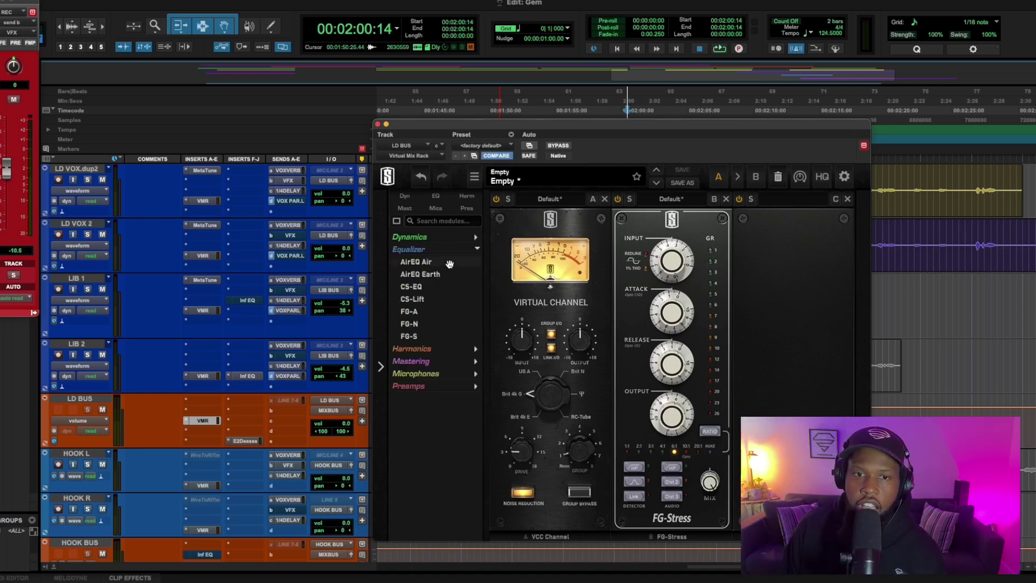
click(417, 315)
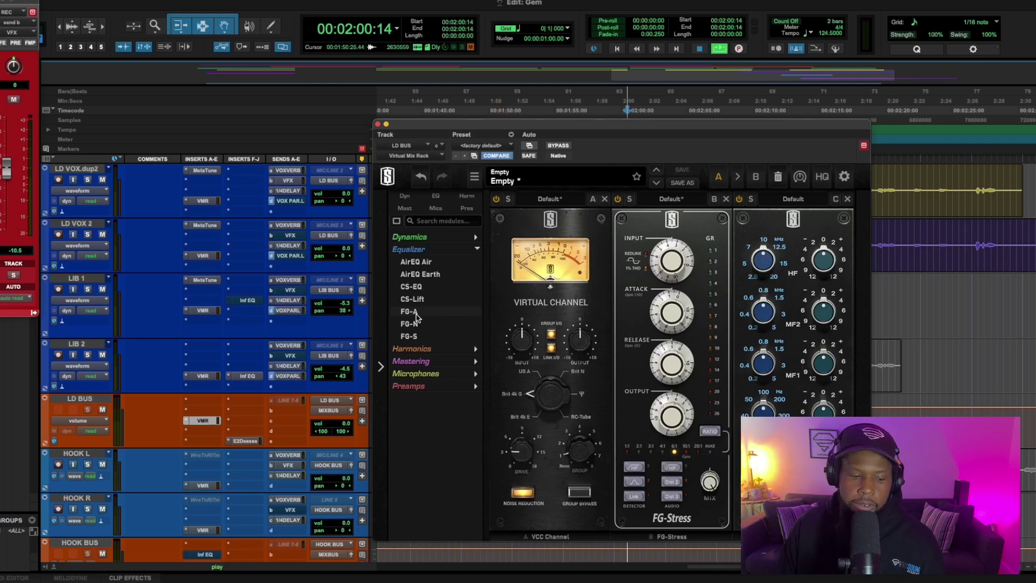
- Set the FG-A's LF band to 400 Hz with -2 dB gain while auditioning the vocals
key(space)
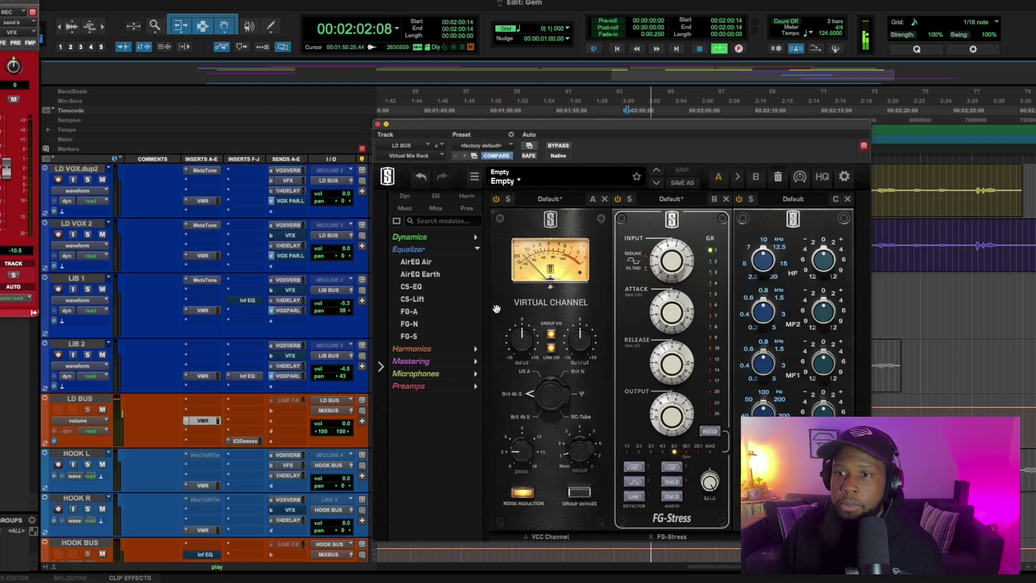
drag(539, 124, 466, 64)
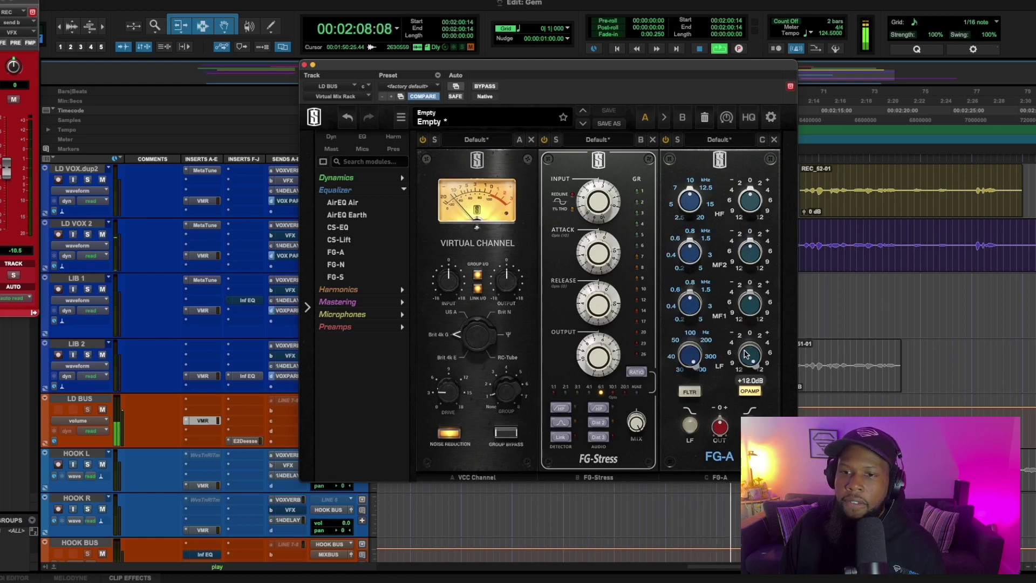
mouse_move(714, 363)
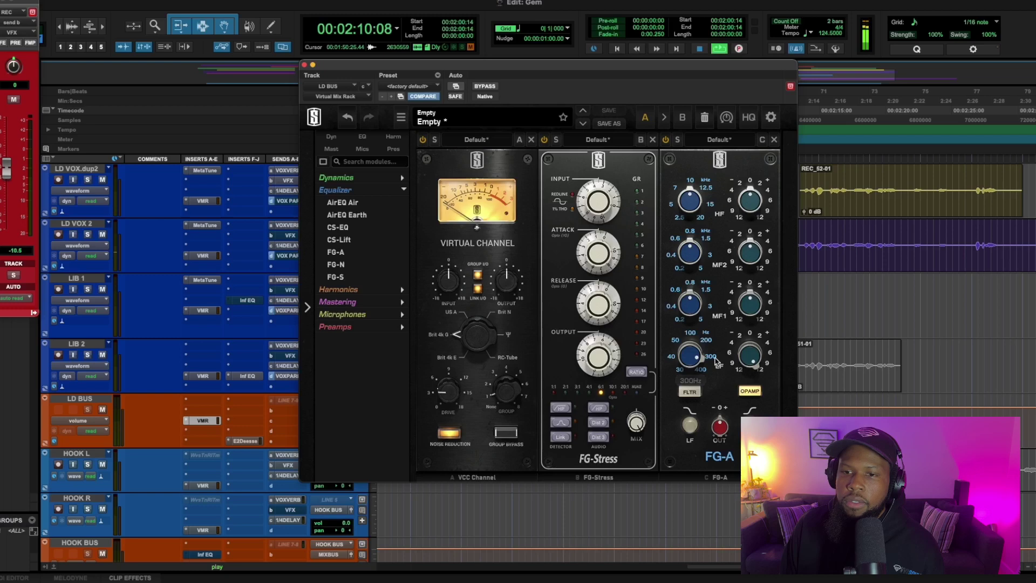
click(700, 371)
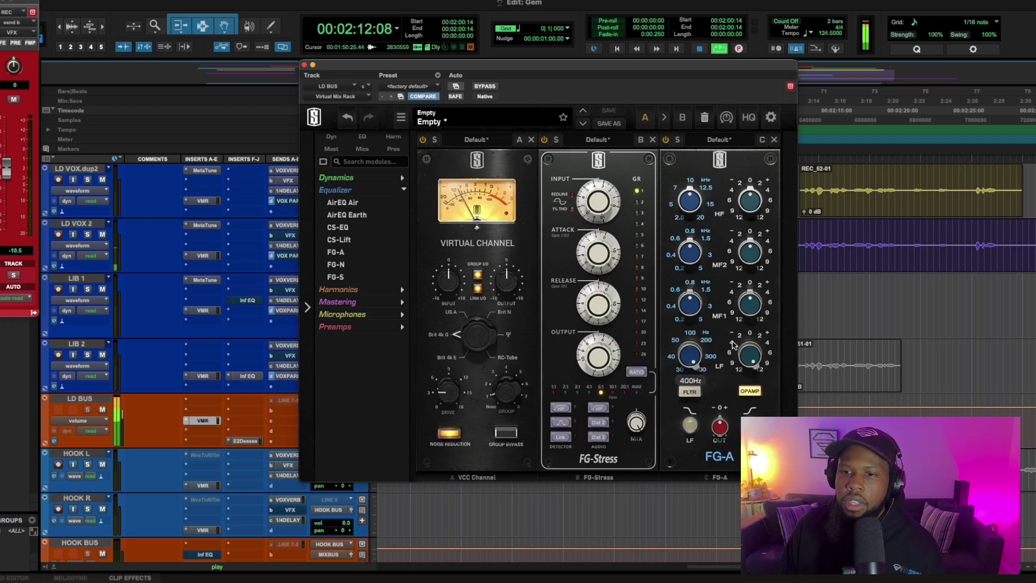
key(space)
key(space)
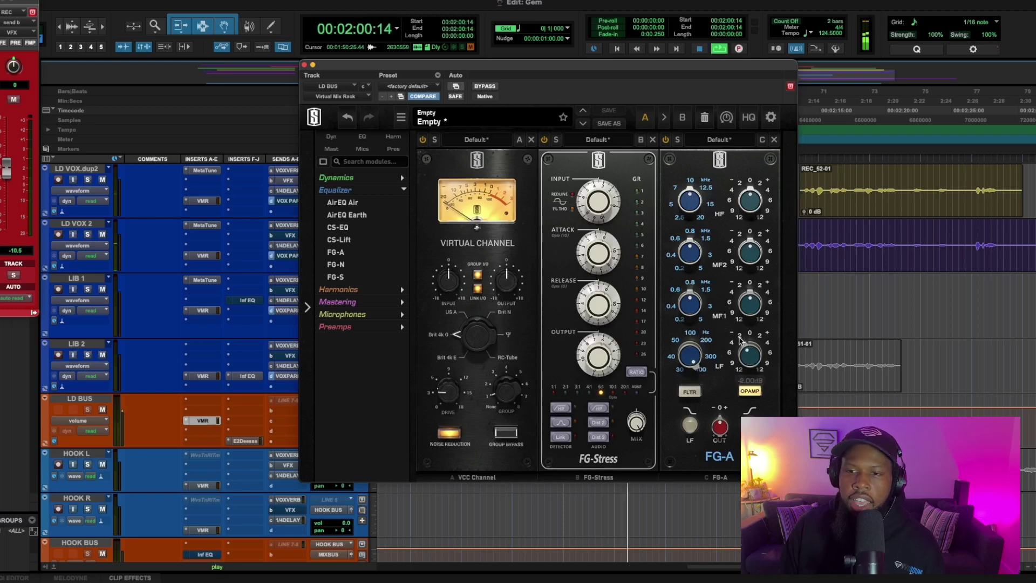
key(space)
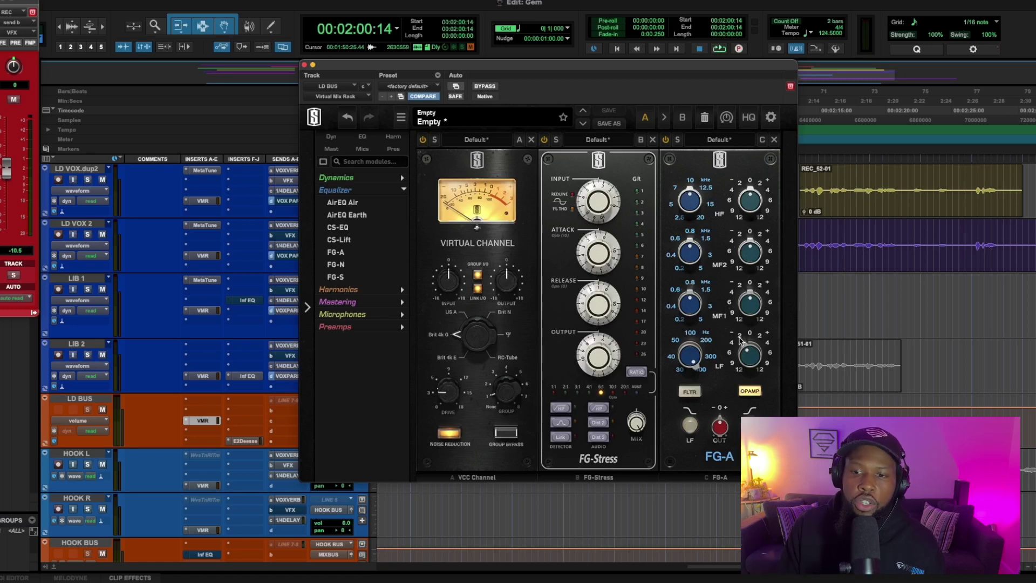
- Set the FG-A's MF2 band to 3 kHz with -2 dB gain during playback and adjust the module's output level
key(space)
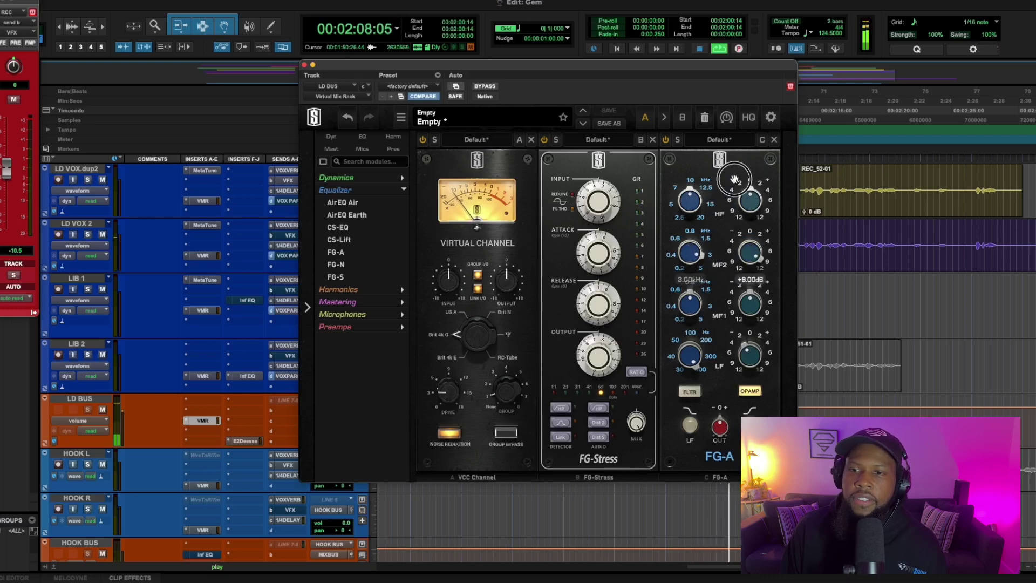
drag(694, 258, 741, 235)
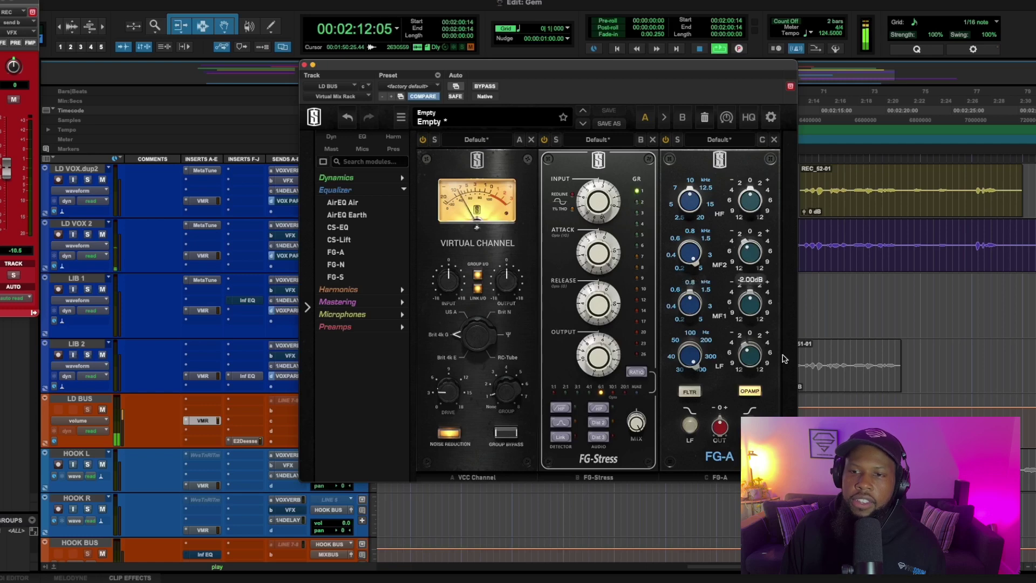
key(space)
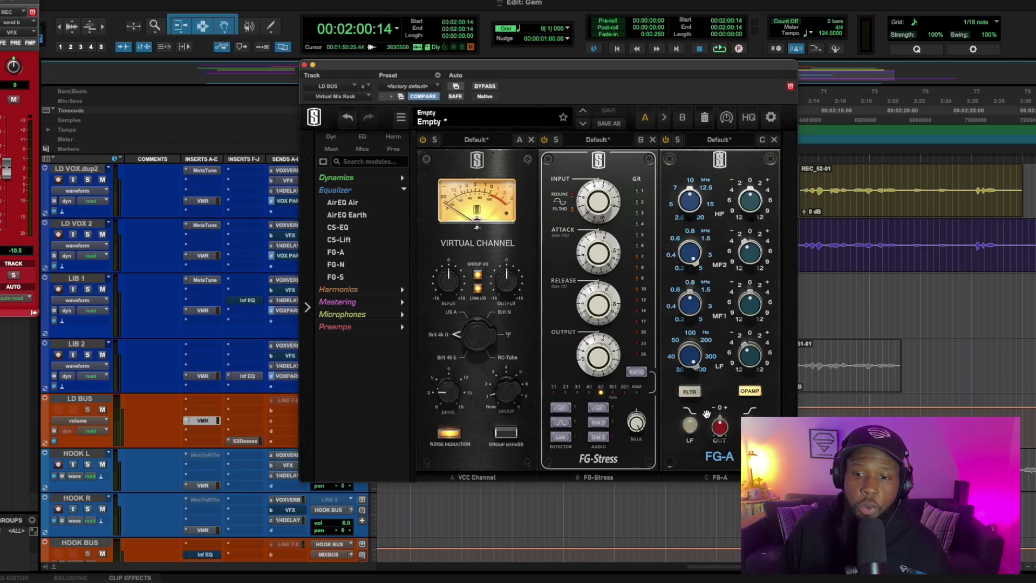
drag(717, 430, 718, 420)
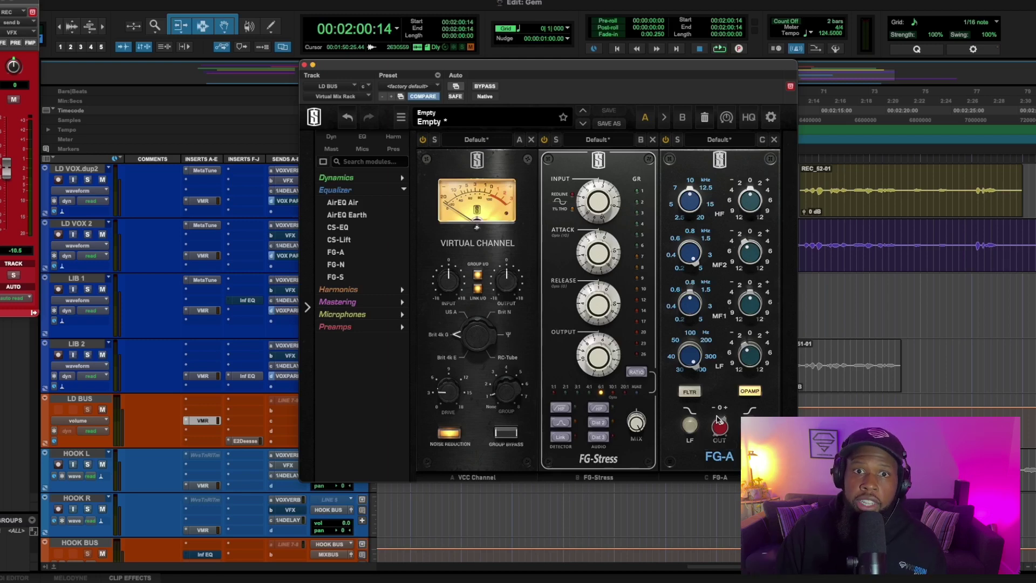
- Play the vocals and load the FG-116 Vintage compressor in the rack's fourth slot
key(space)
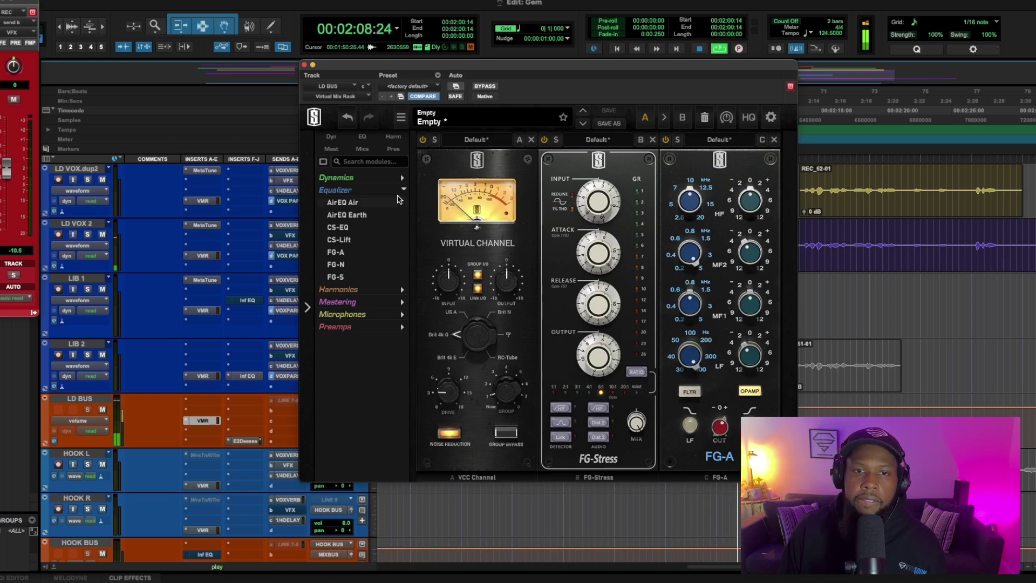
click(402, 177)
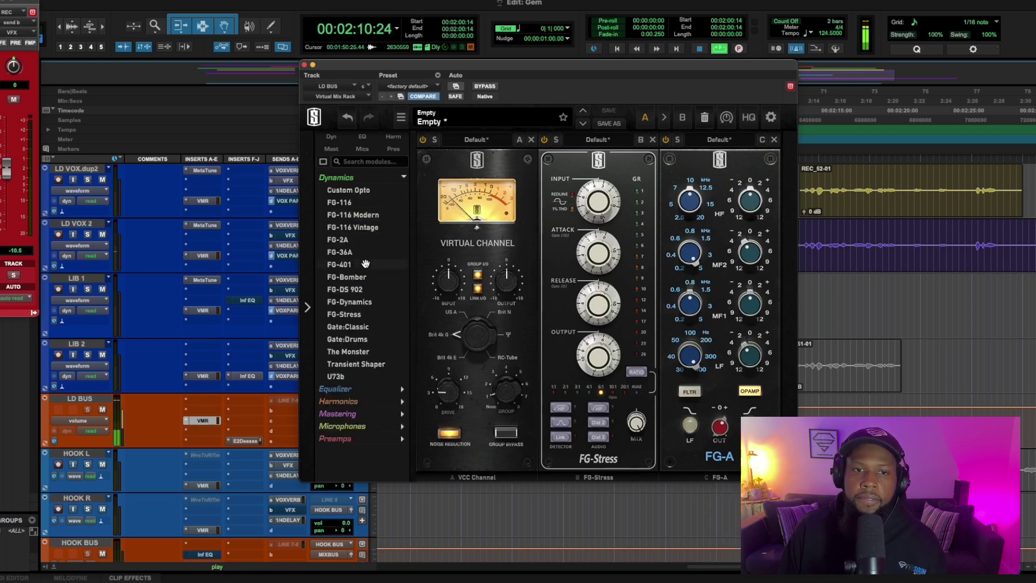
double_click(351, 227)
key(space)
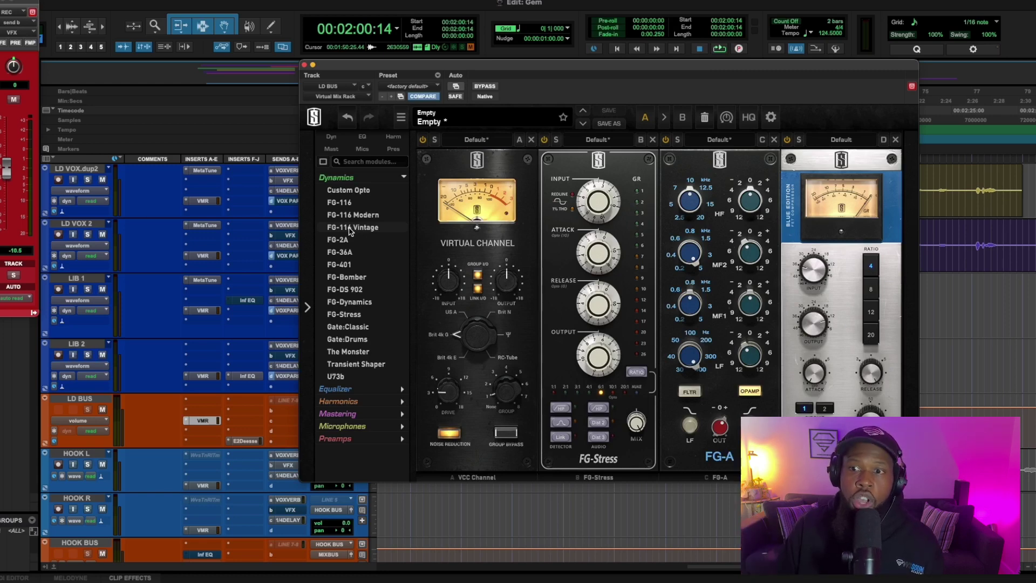
- Load the FG-116 compressor in the fifth slot and switch off both it and the FG-116 Vintage module
double_click(340, 203)
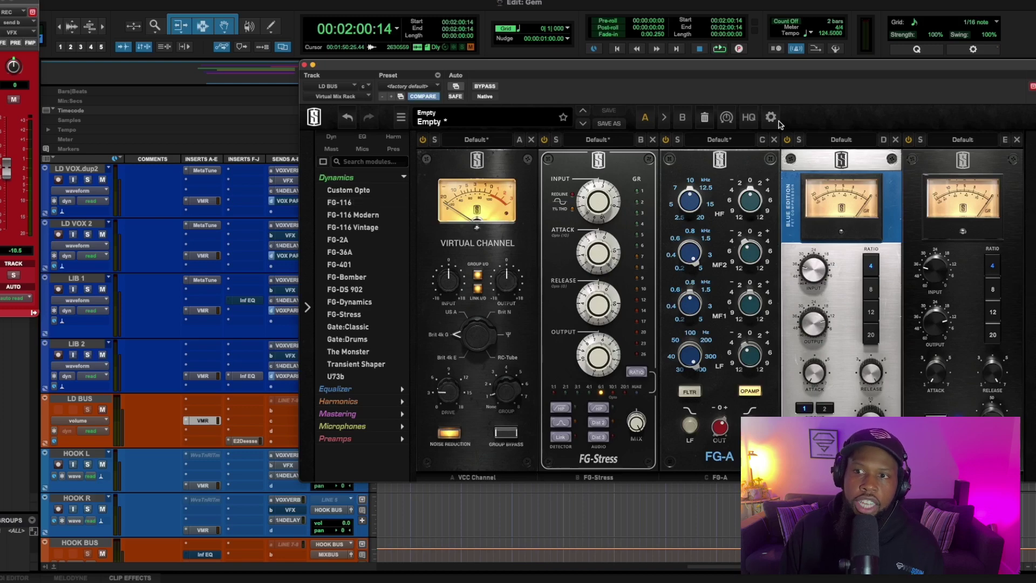
click(908, 141)
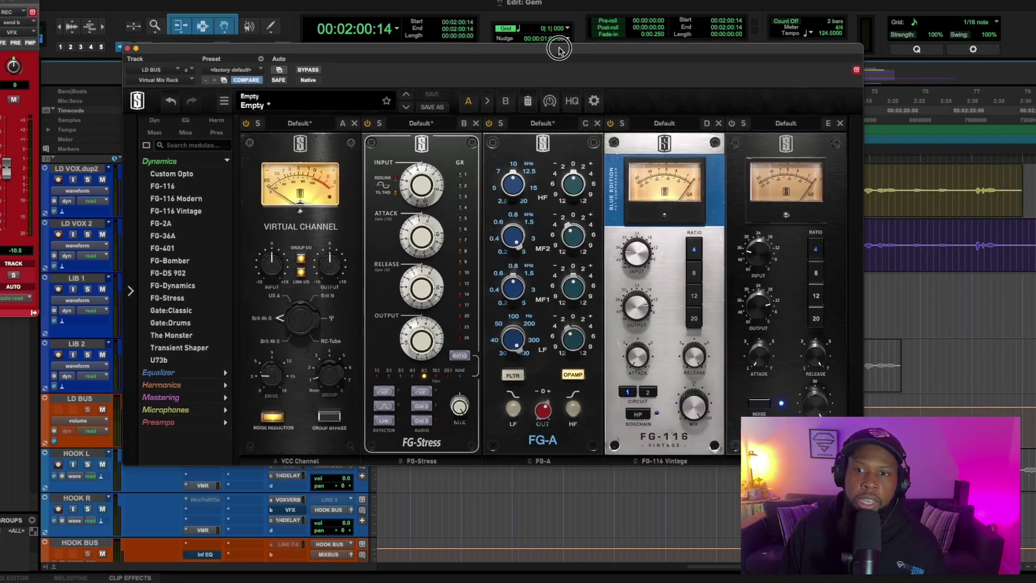
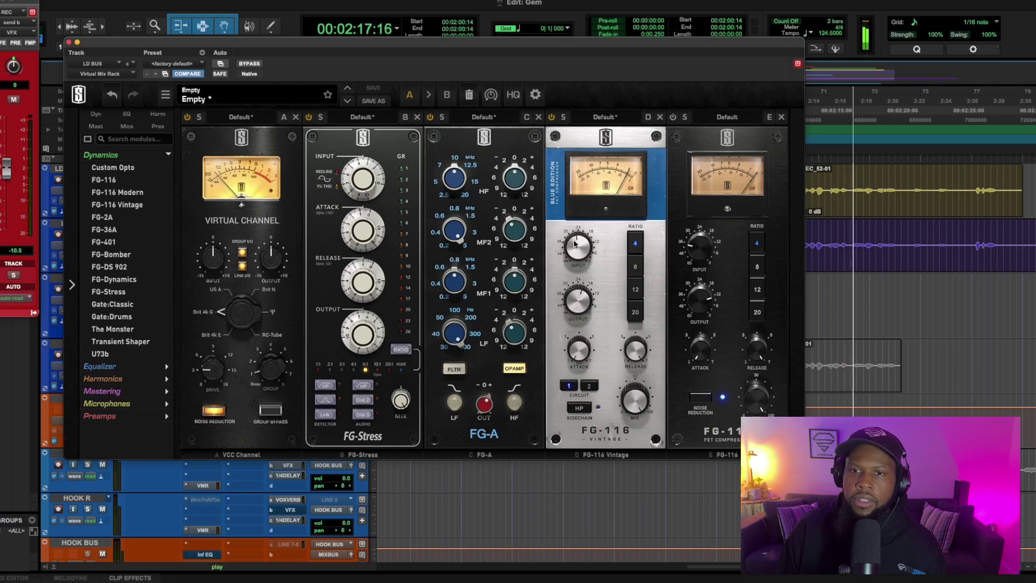
key(space)
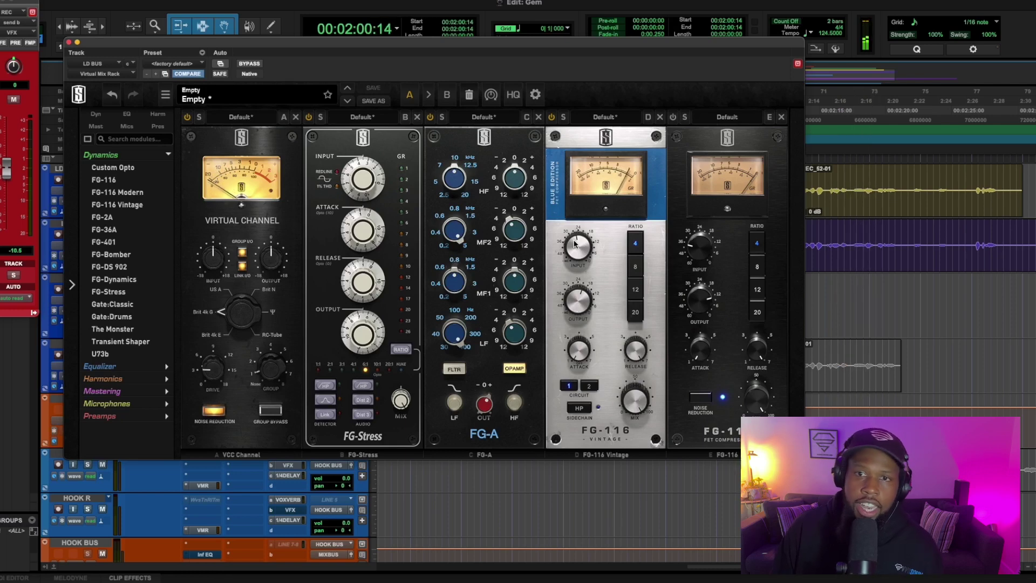
click(552, 118)
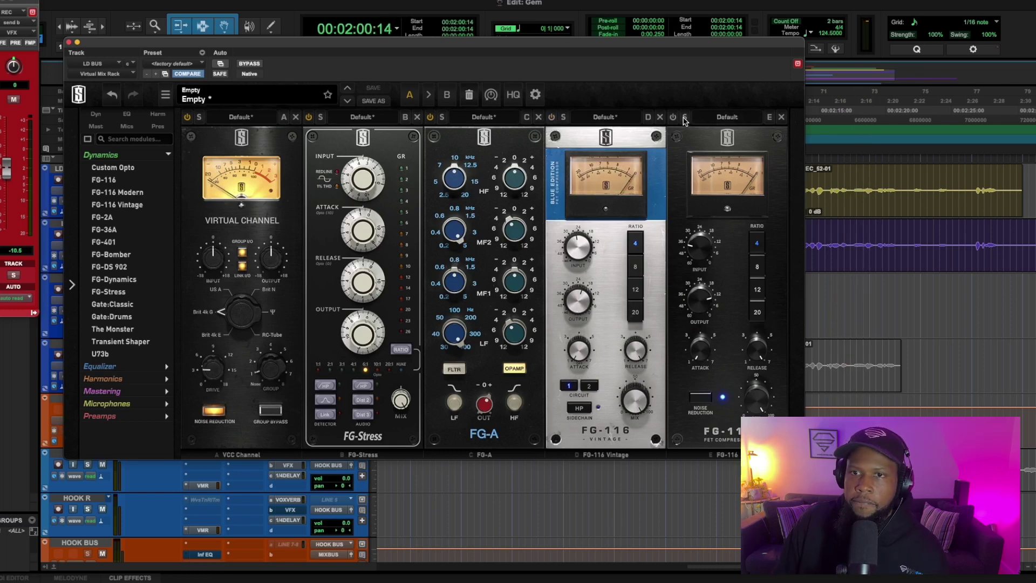
- Switch on the FG-116 compressor in the fifth slot and adjust its input and output levels during playback
click(674, 118)
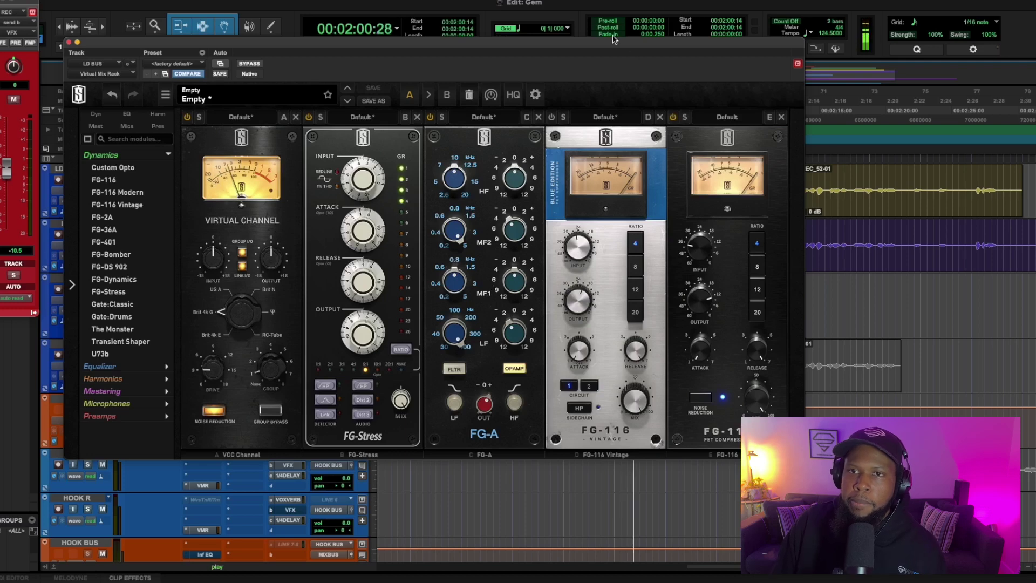
drag(606, 40, 552, 43)
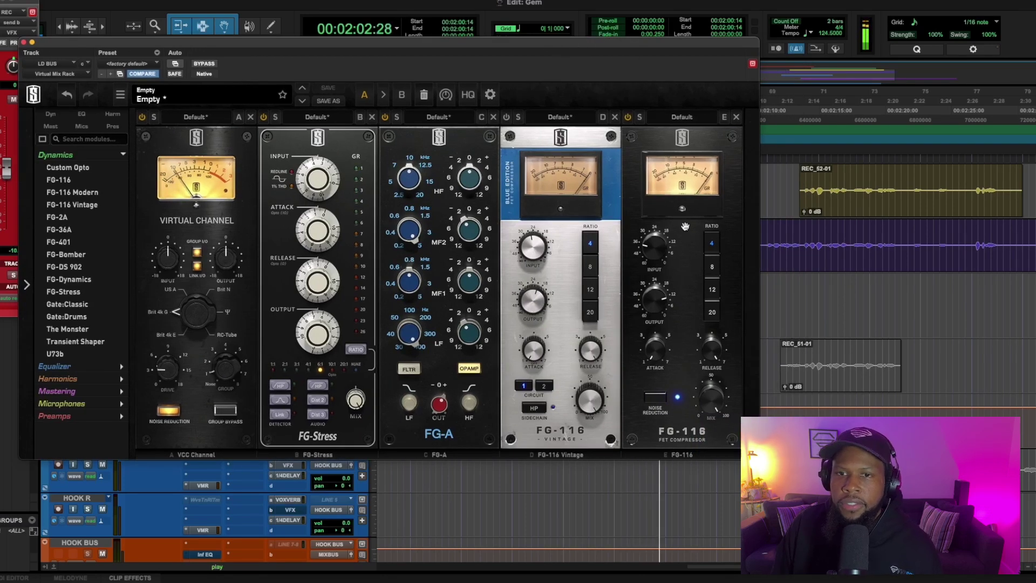
drag(660, 242, 660, 218)
drag(653, 297, 649, 317)
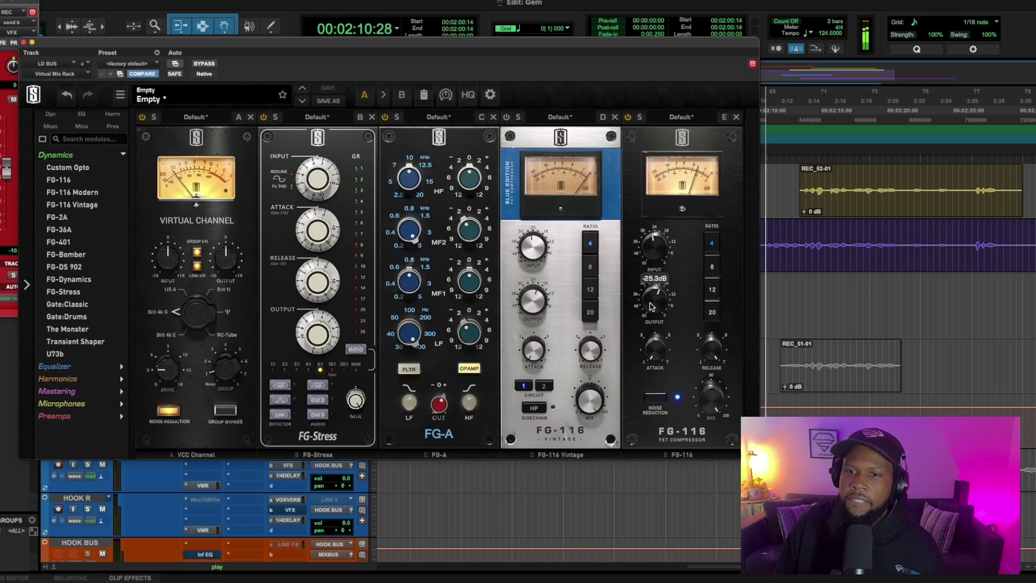
drag(651, 306, 652, 303)
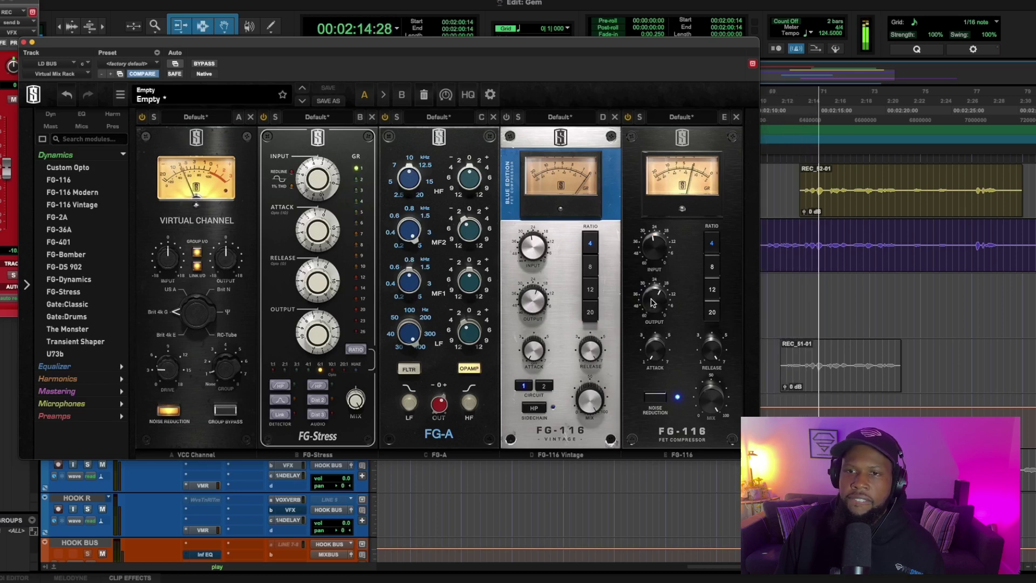
- Compare the FG-116 Vintage and FG-116 compressors by alternating which one is active while the vocals play
click(628, 117)
click(506, 117)
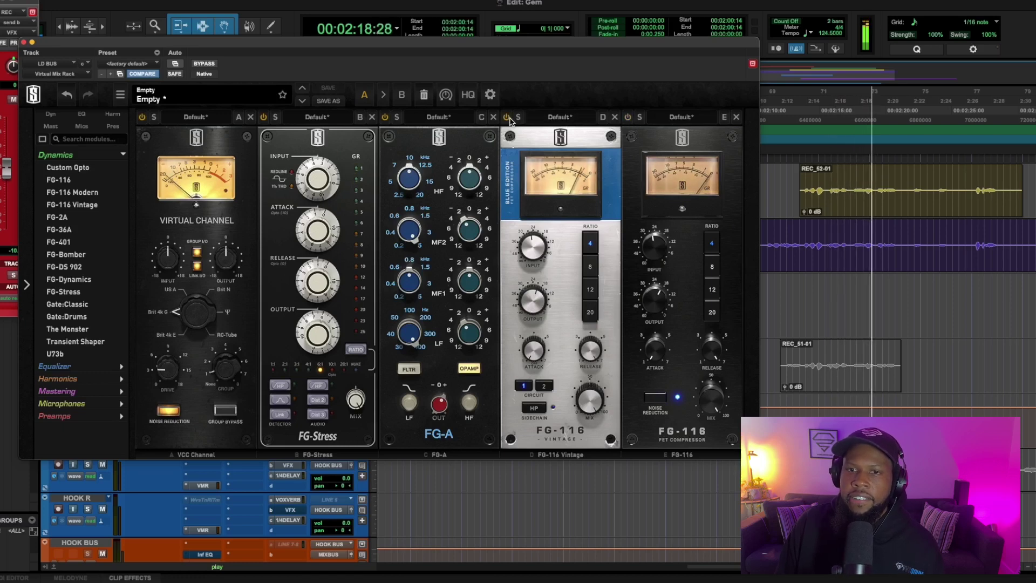
key(space)
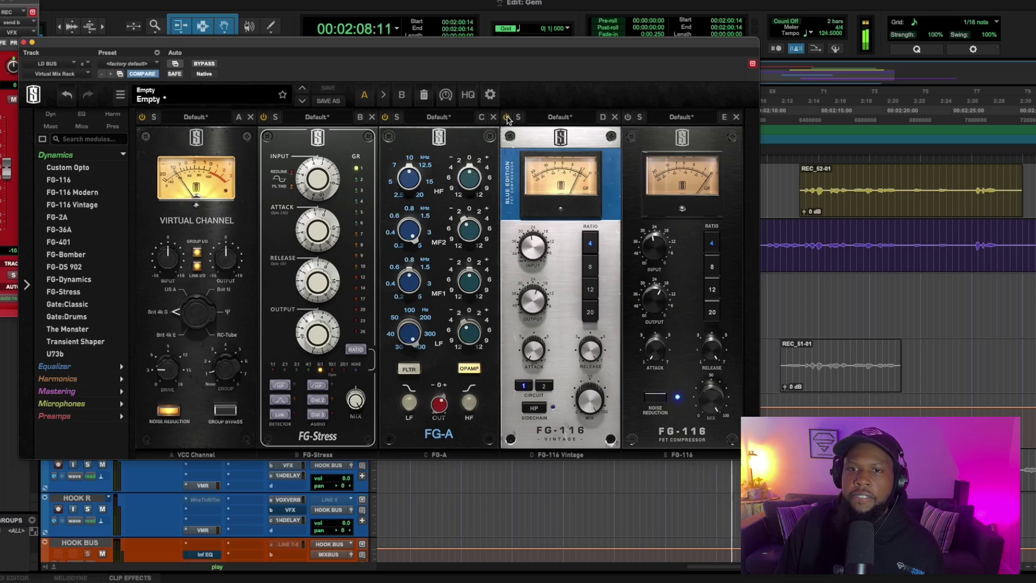
click(629, 118)
key(space)
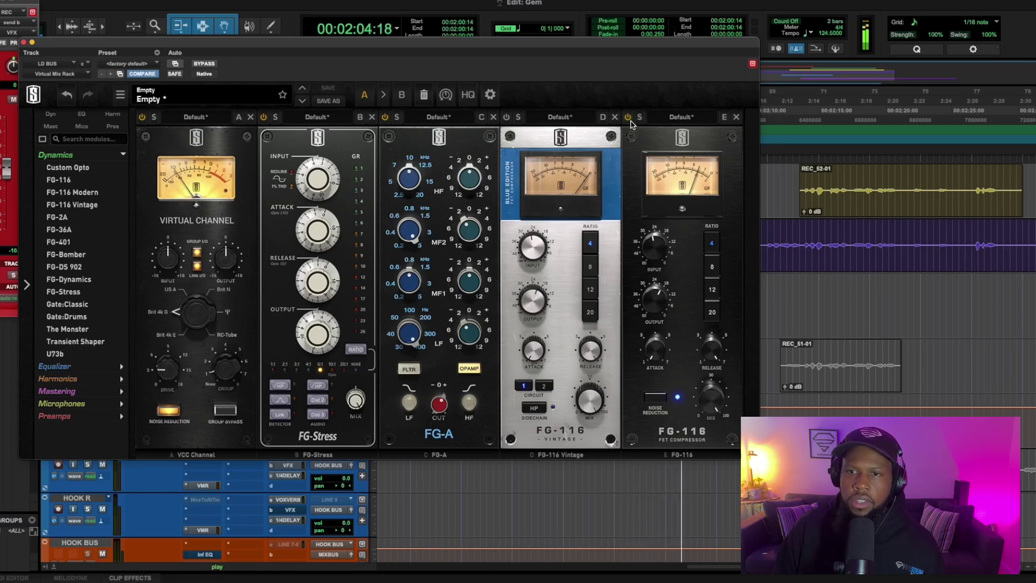
key(space)
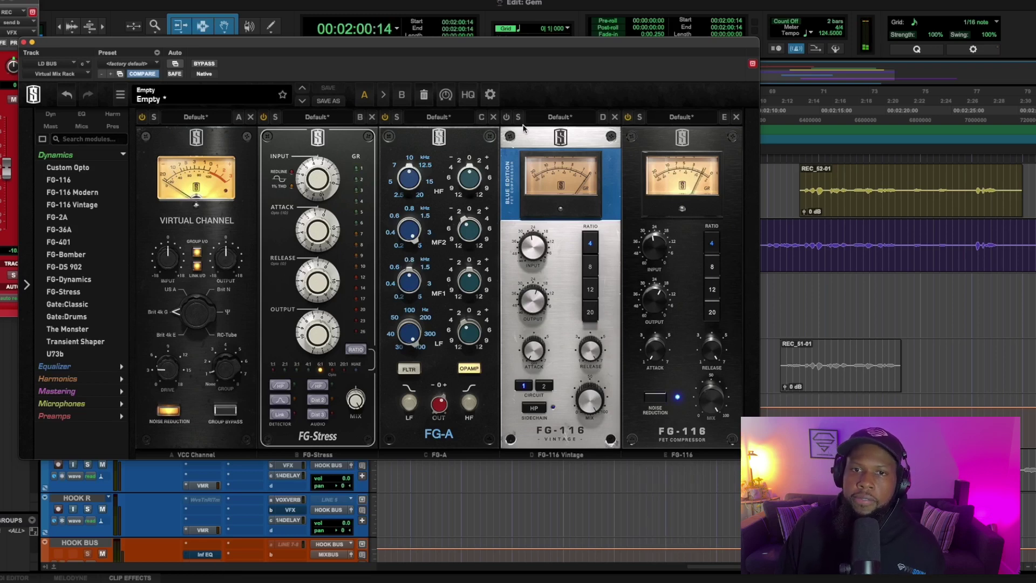
- Activate the FG-116 Vintage compressor, remove the FG-116 from the fifth slot and close the rack
click(507, 117)
click(628, 117)
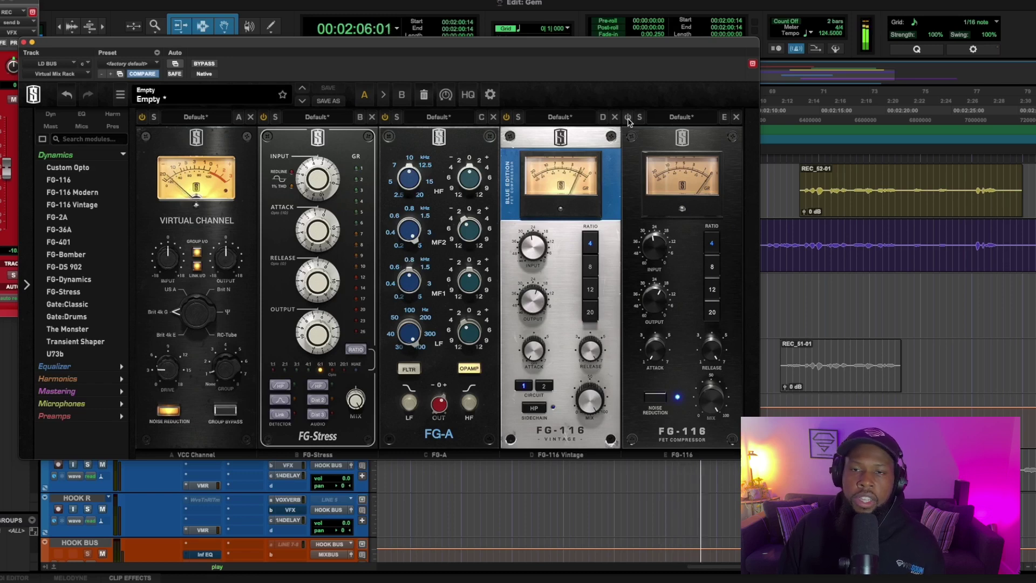
key(space)
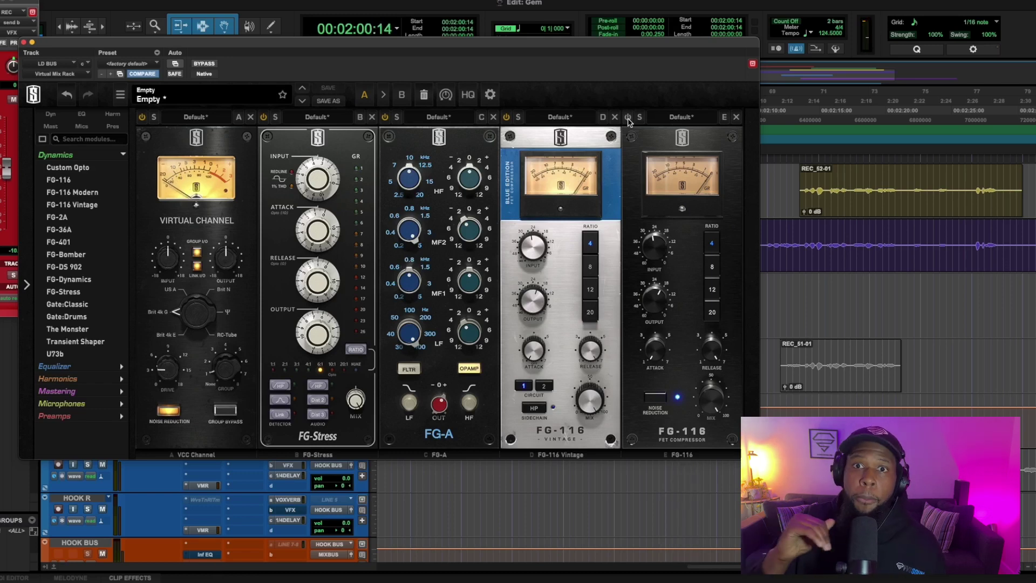
click(737, 117)
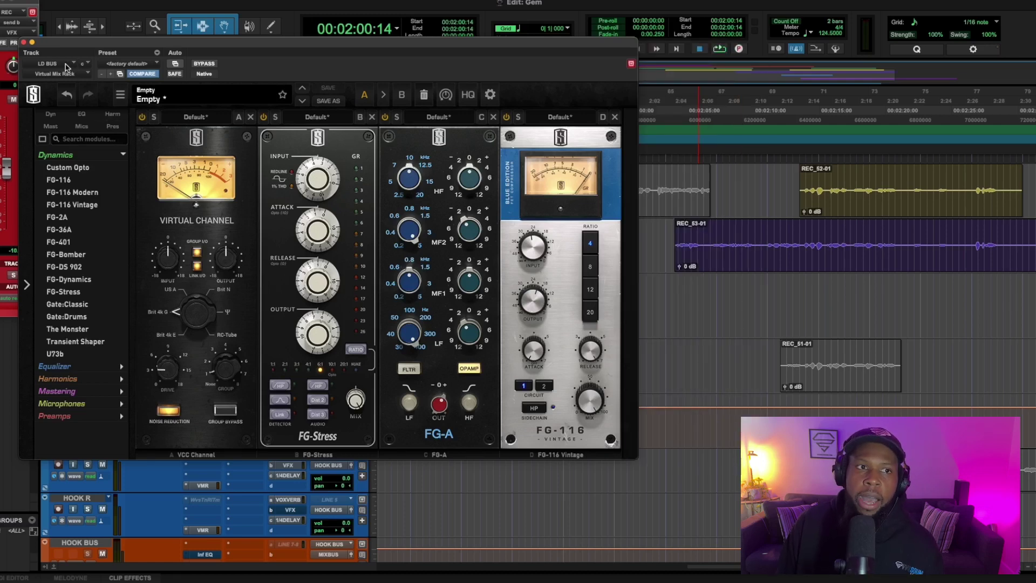
click(23, 43)
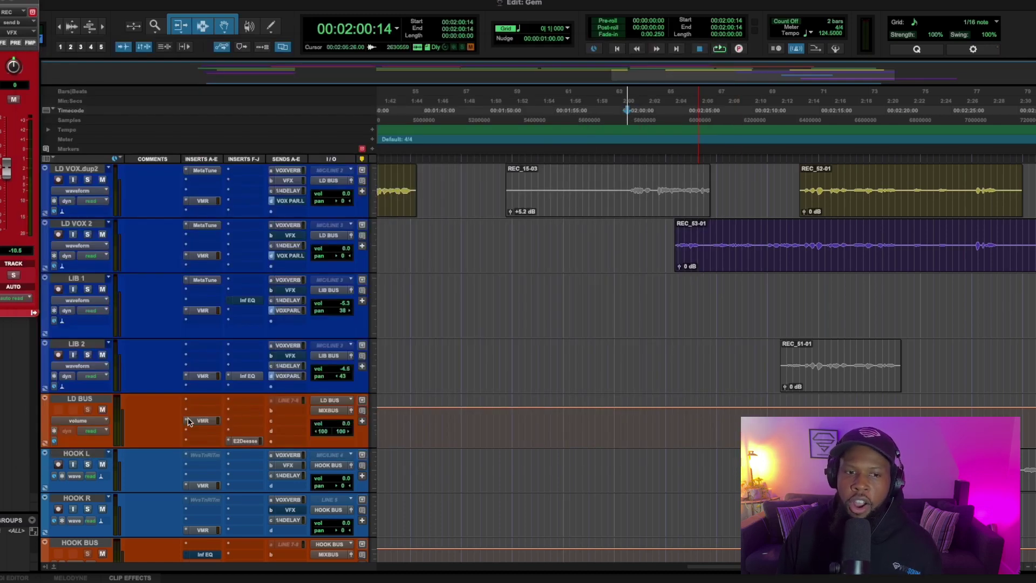
- Search for "nov" and insert TDR Nova (stereo) in LD BUS insert slot G, placing its window beside the track inserts
click(251, 412)
mouse_move(246, 414)
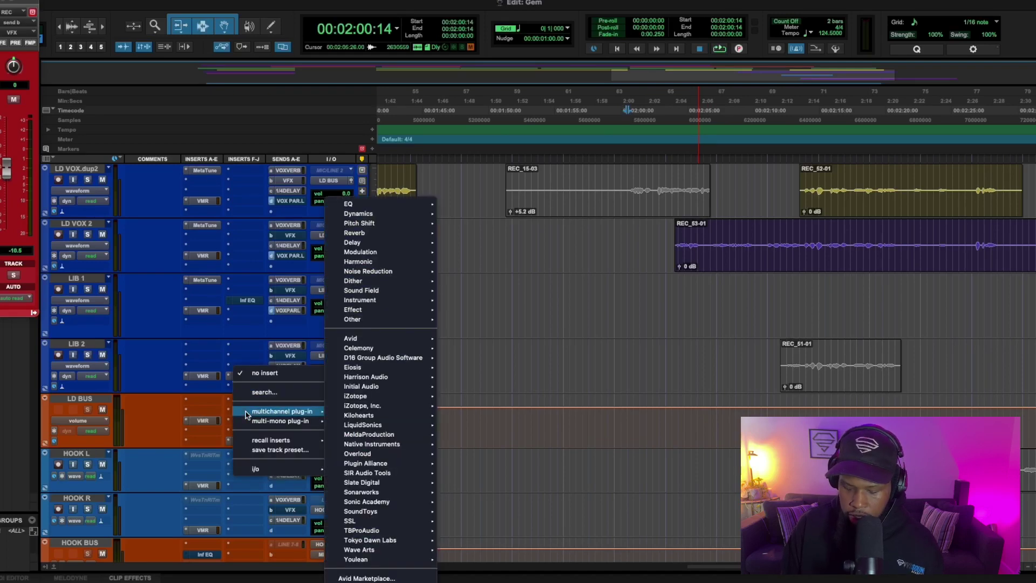
text(nov)
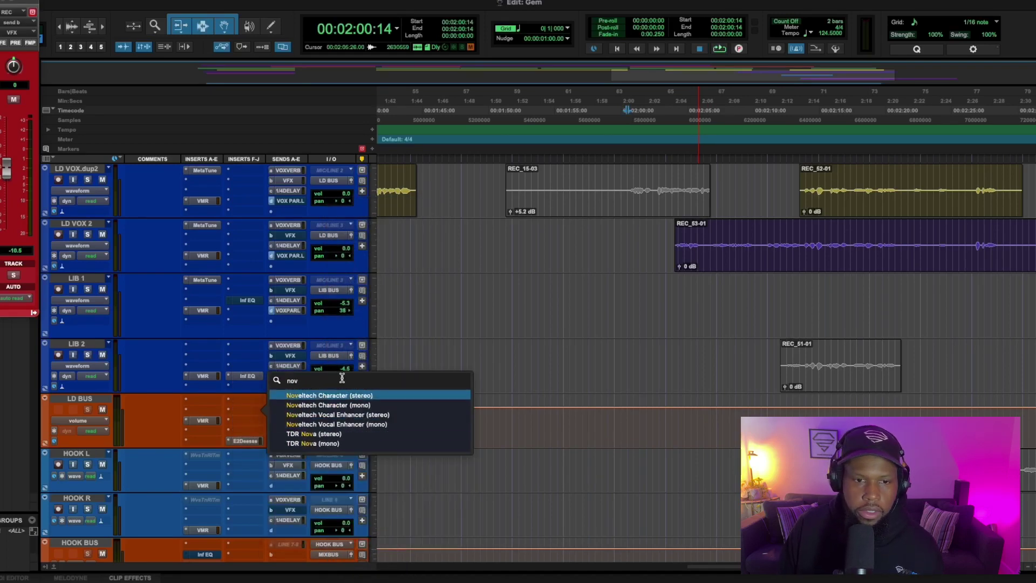
click(314, 433)
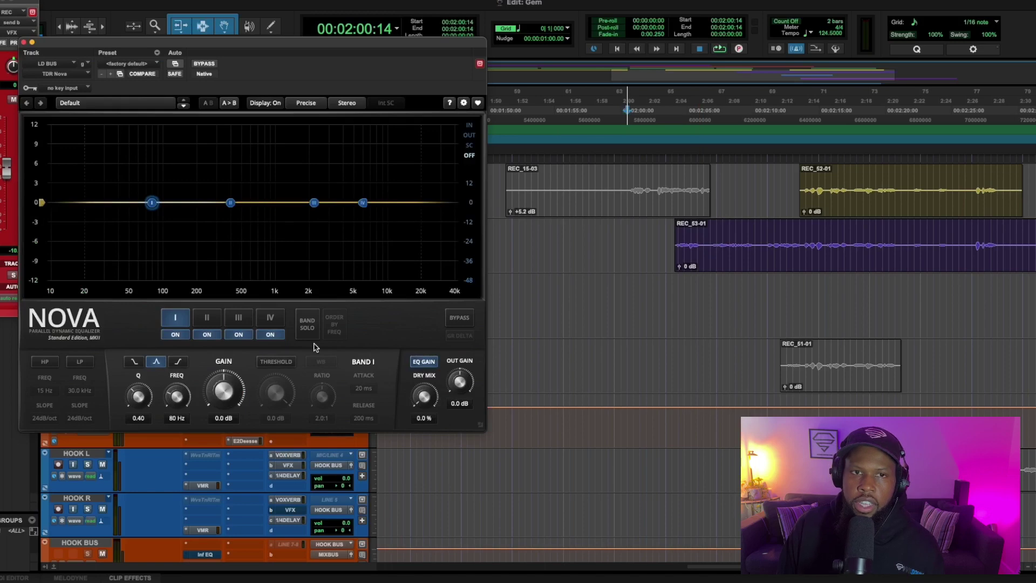
drag(320, 39, 586, 58)
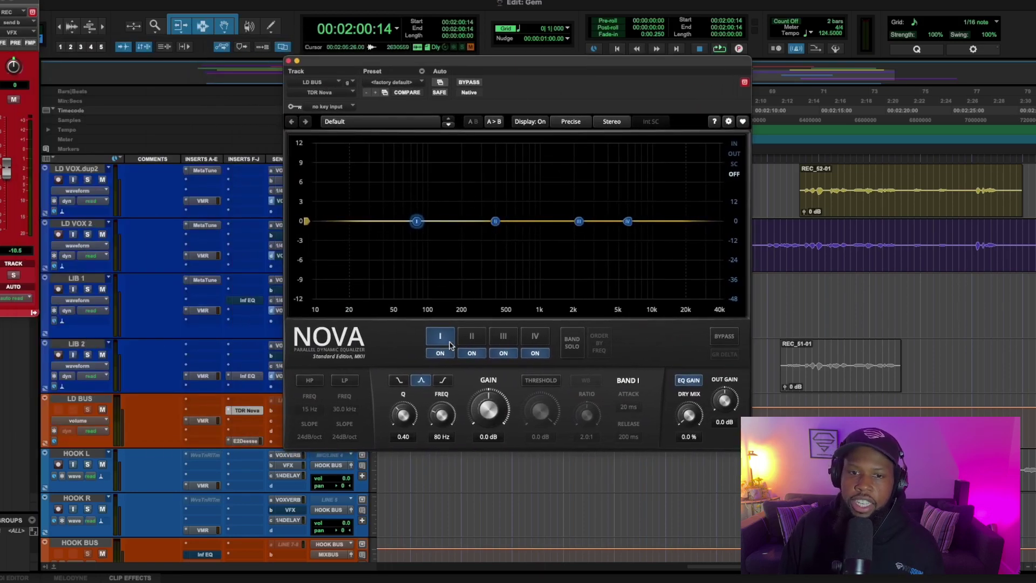
- Solo Nova's band II during playback and set it to 713 Hz with a Q of 1.00
click(467, 340)
click(573, 346)
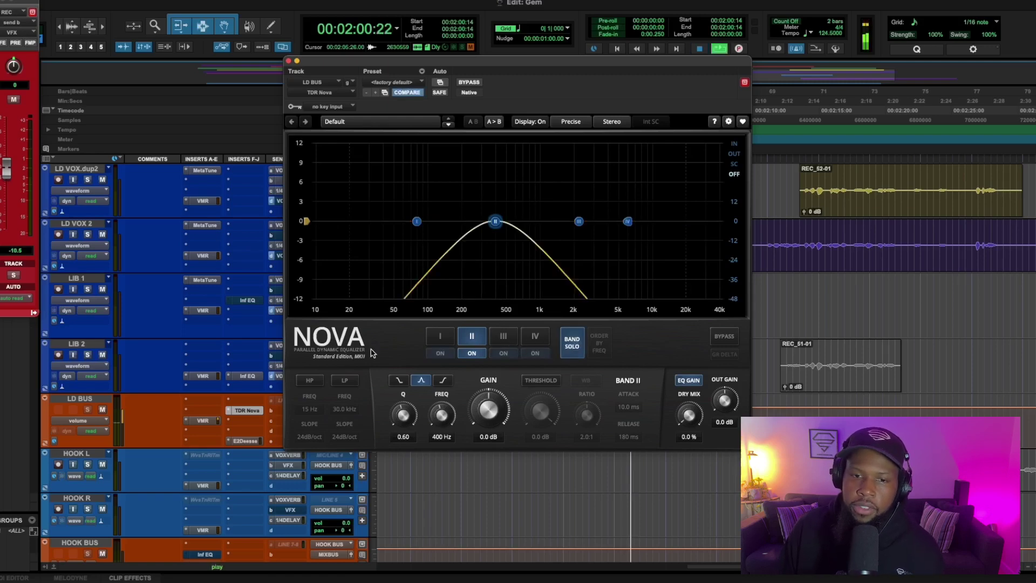
drag(404, 418, 437, 346)
- Enable band II's threshold at -12.6 dB, unsolo the band, and set Nova's dry mix to 12.6% and output gain to 1.1 dB
click(540, 380)
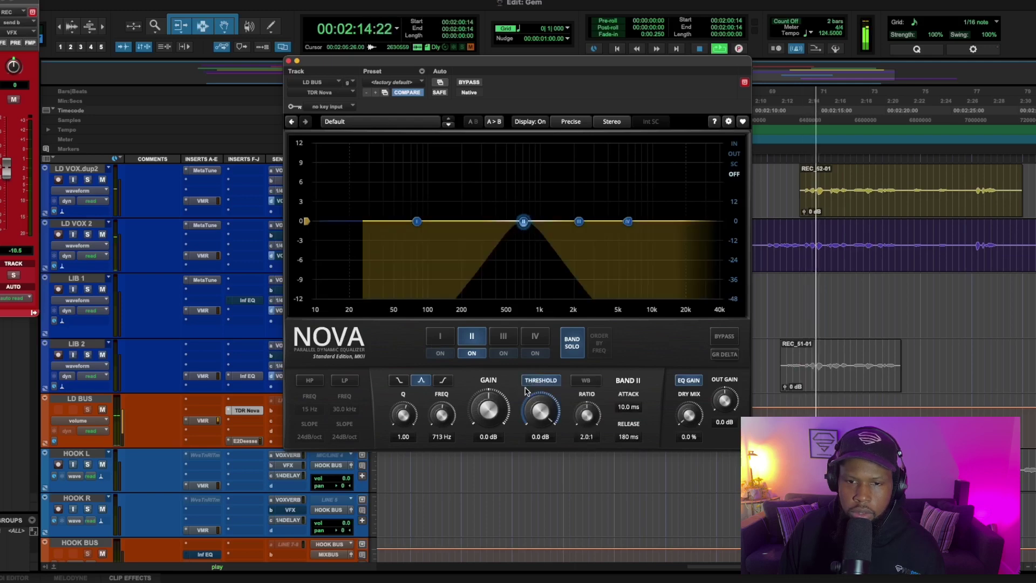
mouse_move(540, 413)
mouse_down()
mouse_move(524, 543)
mouse_move(537, 414)
mouse_up()
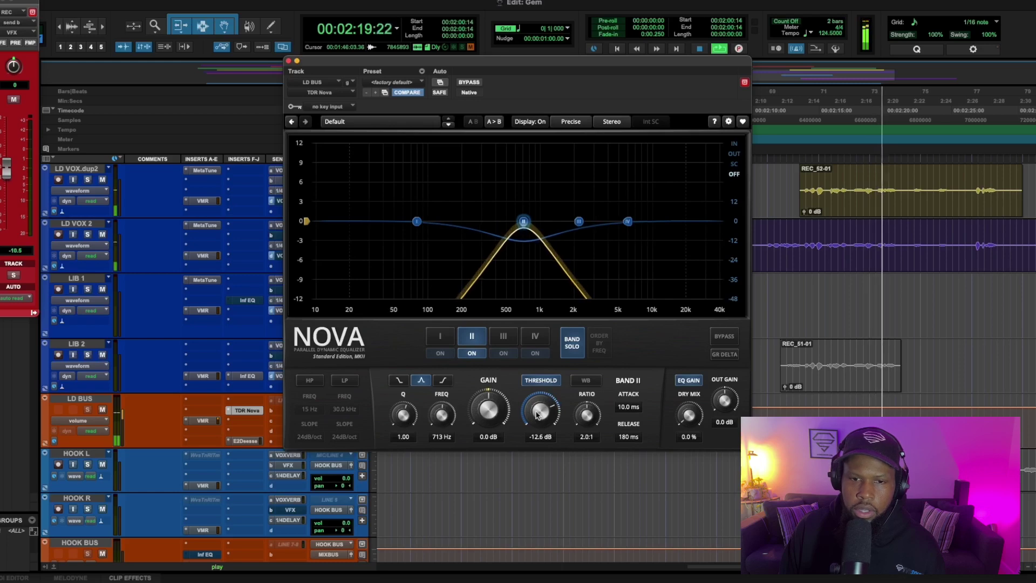
click(571, 343)
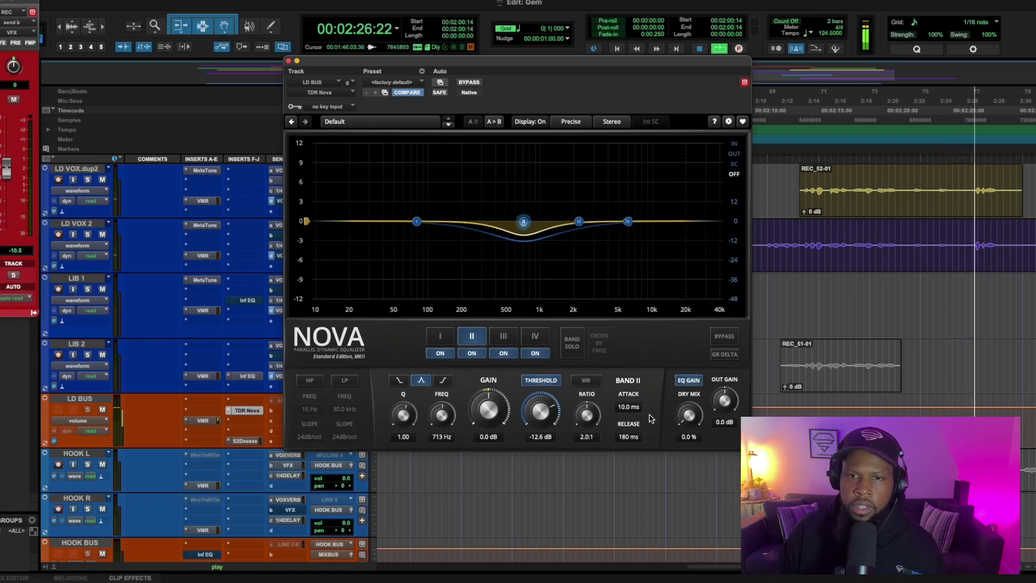
key(space)
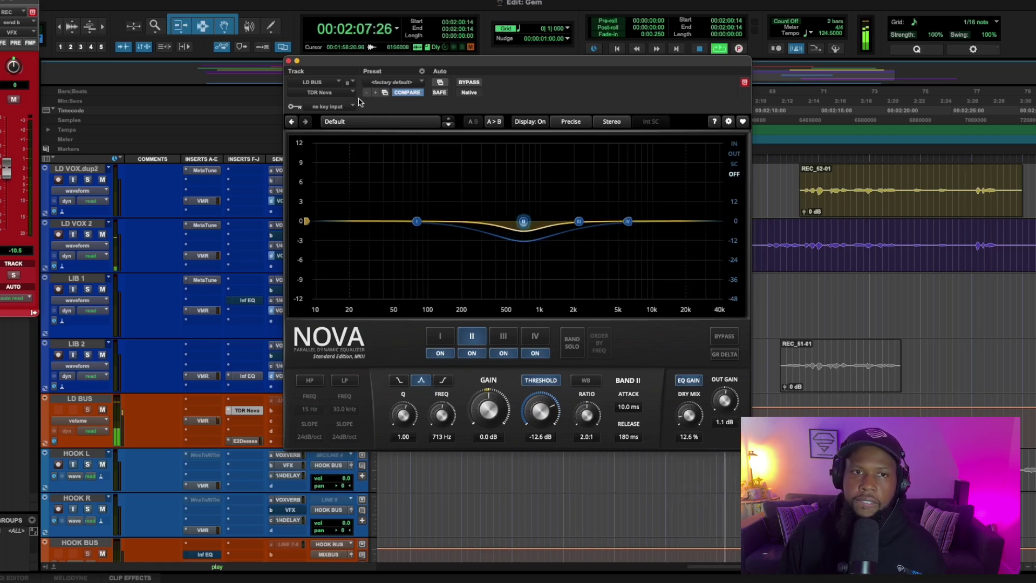
- Enable the threshold on Nova's band I, solo the band and set it to 179 Hz with a Q of 0.82
click(418, 222)
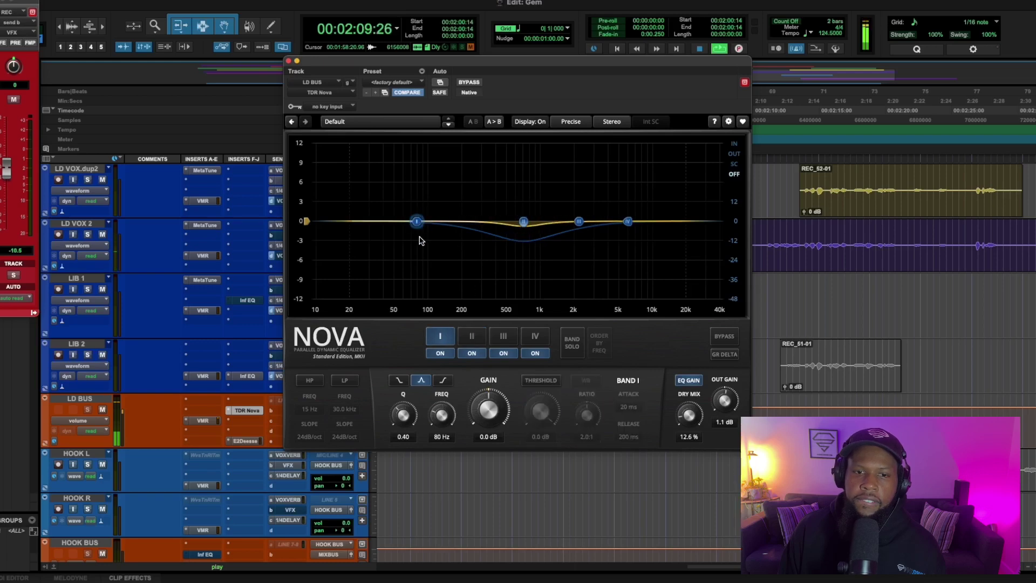
drag(431, 425, 439, 407)
key(space)
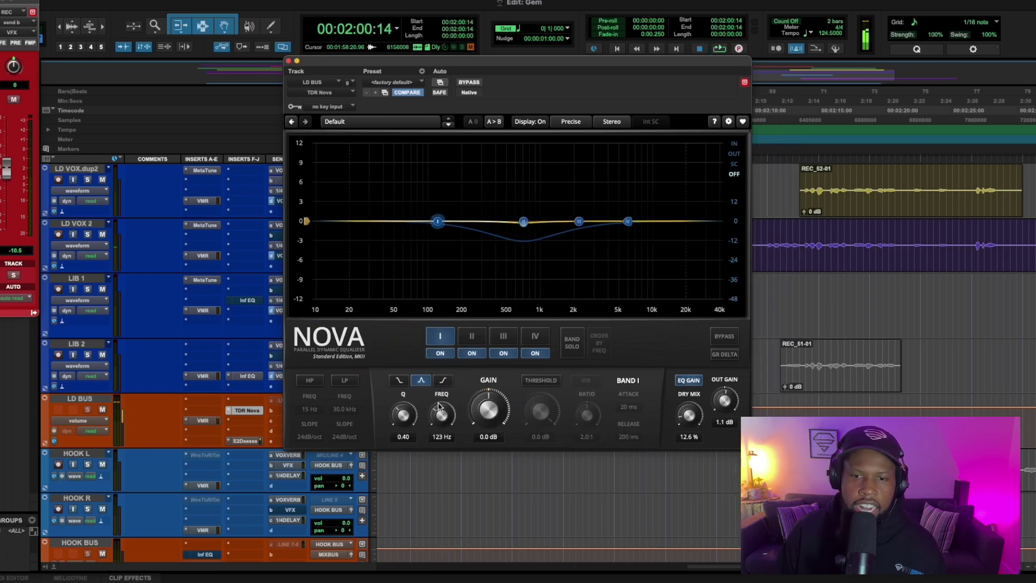
click(539, 381)
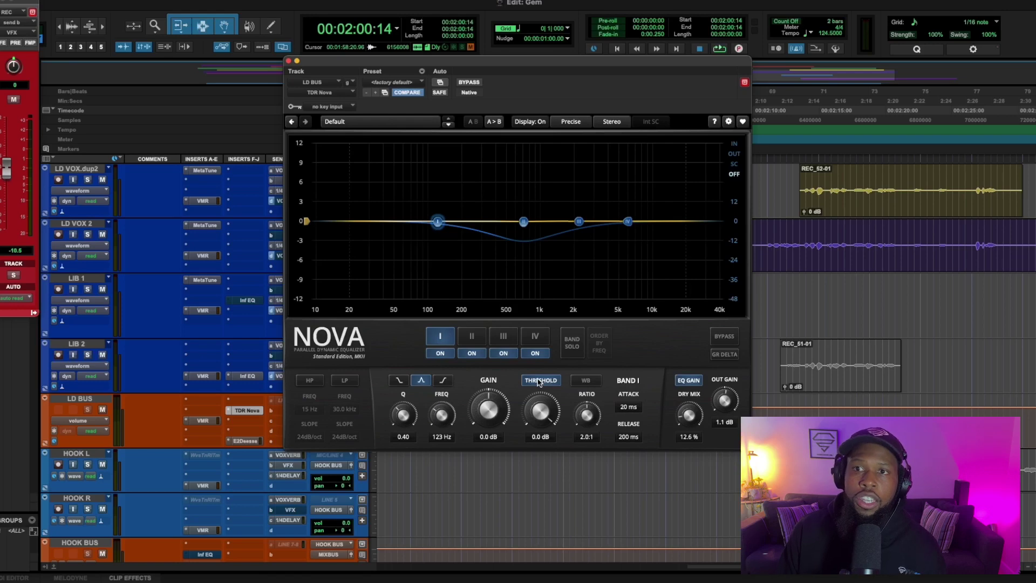
click(568, 351)
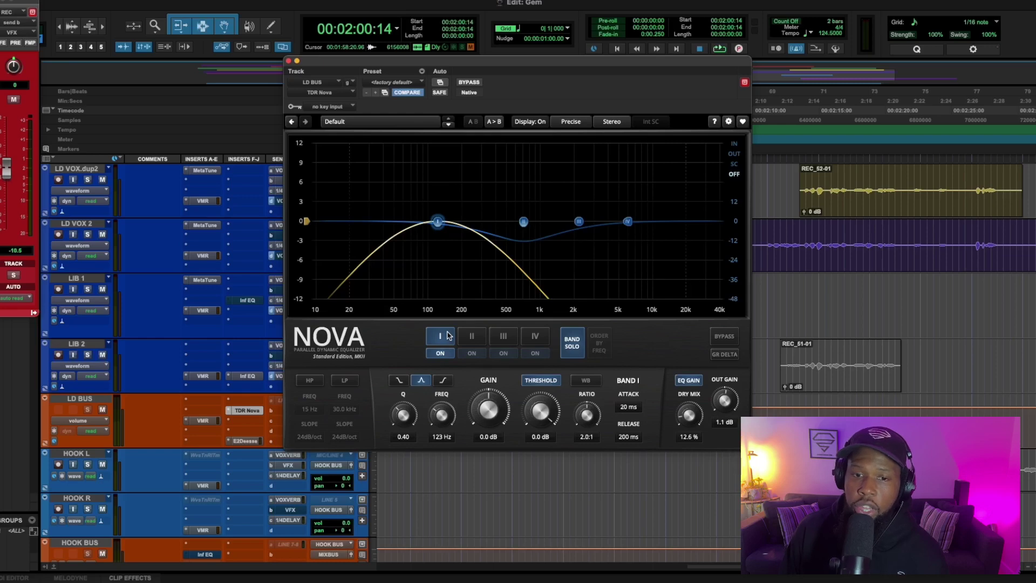
drag(442, 411, 439, 358)
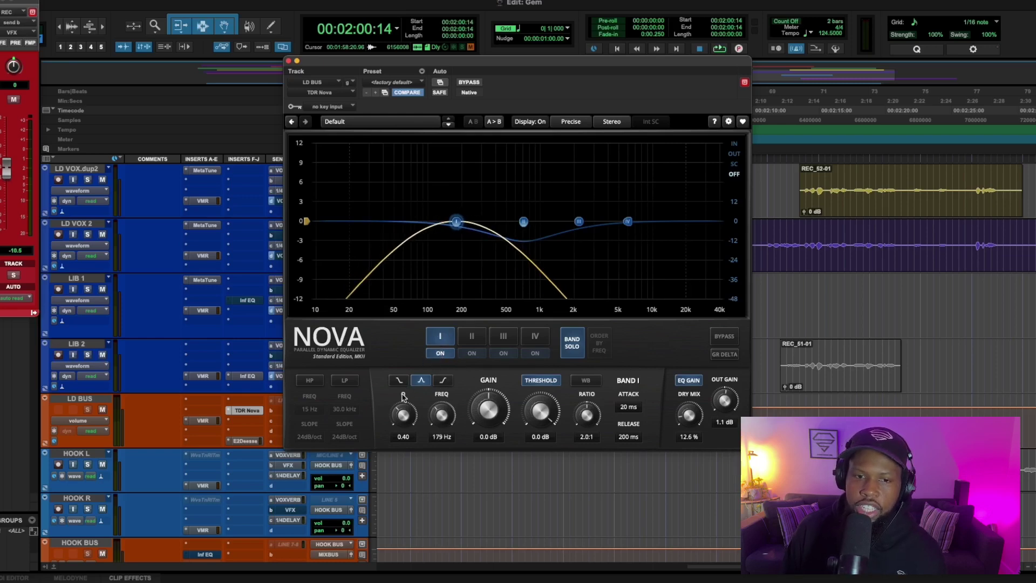
drag(404, 414, 408, 222)
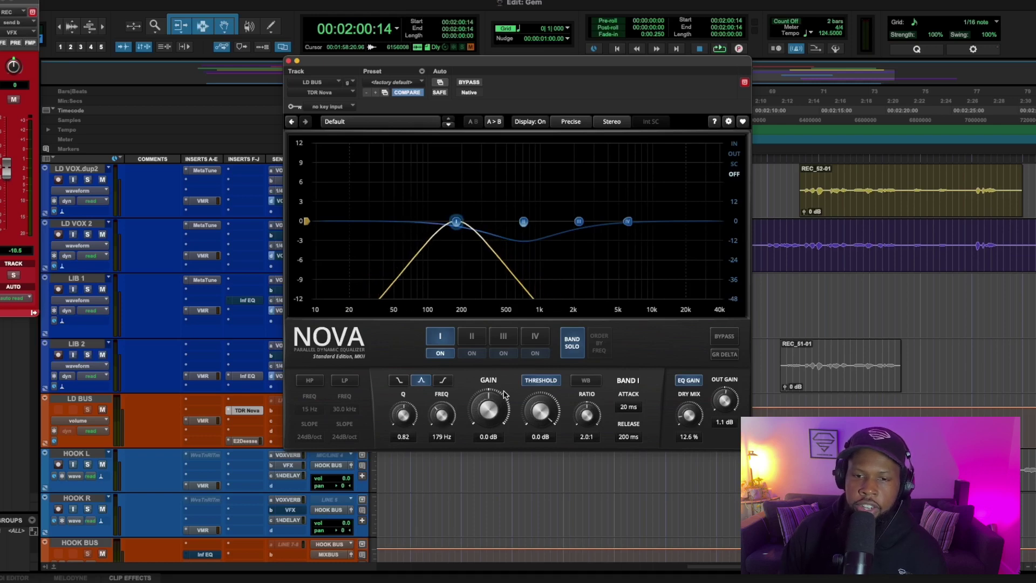
- Set band I to 275 Hz with a -14.8 dB threshold during playback, then unsolo the band and close Nova
key(space)
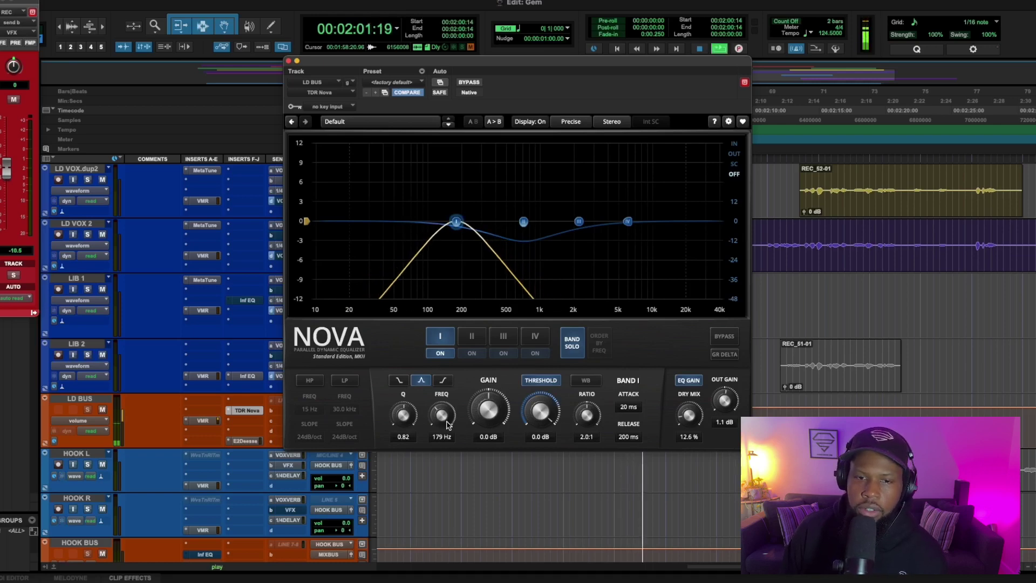
drag(449, 419, 444, 371)
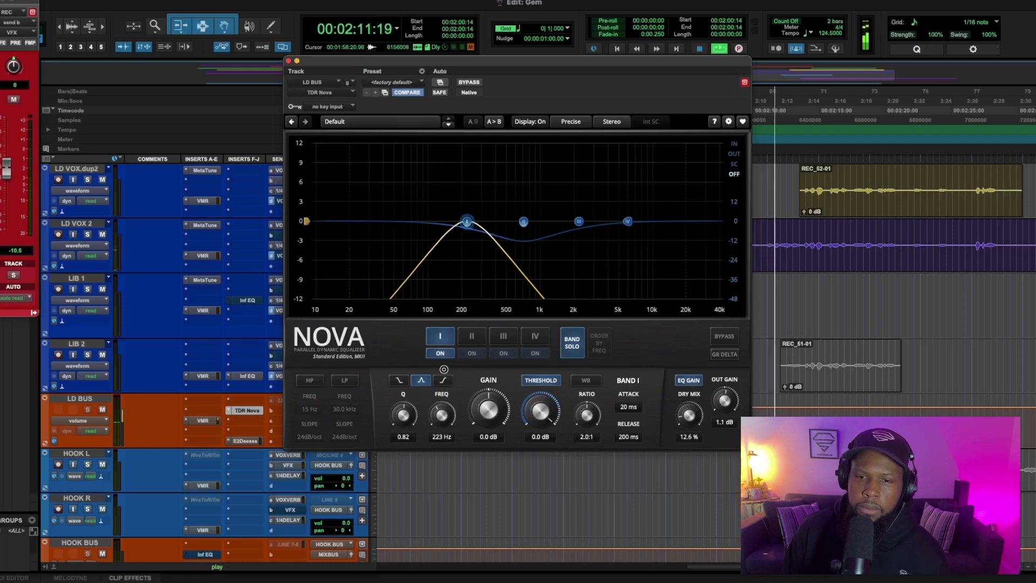
drag(540, 412, 539, 561)
drag(441, 413, 443, 399)
drag(540, 412, 540, 572)
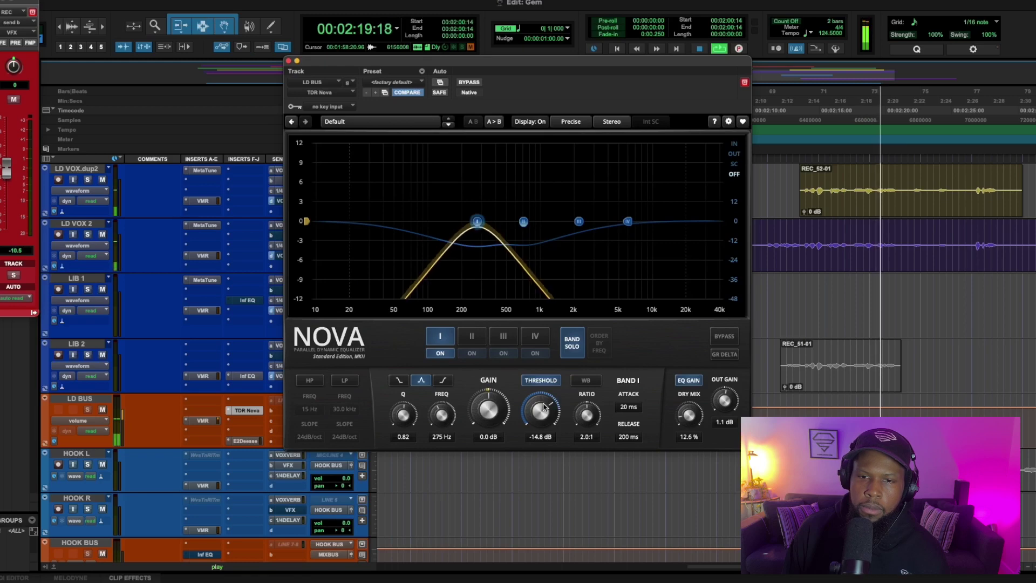
click(575, 351)
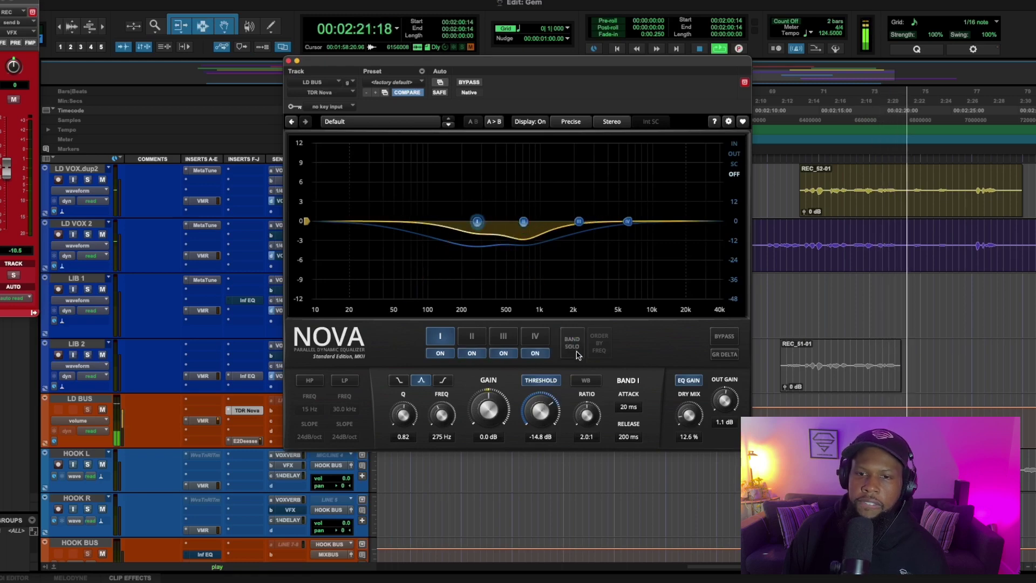
click(289, 61)
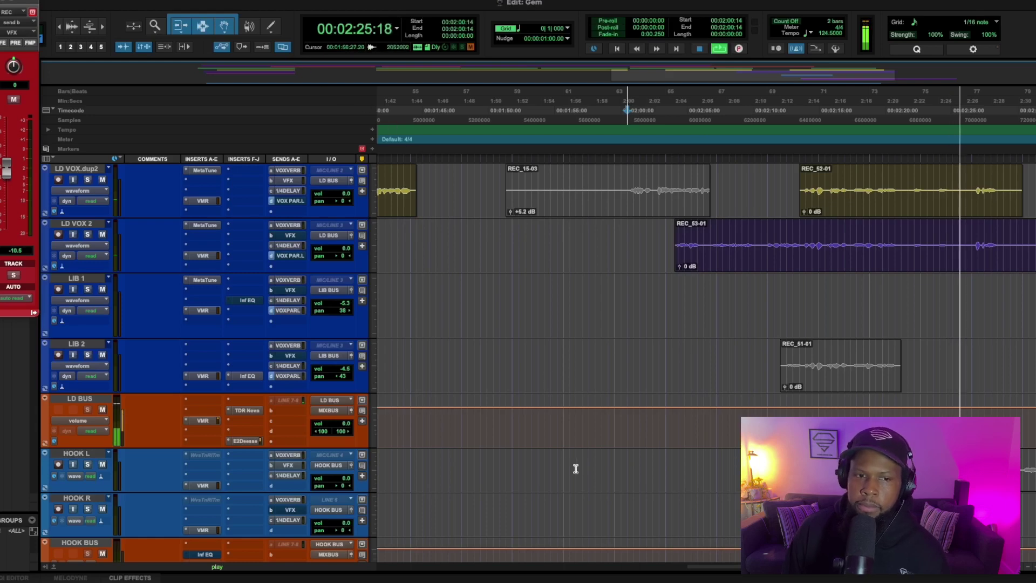
- Open the Eiosis E2Deesser on LD BUS, examine its sibilance detection during playback and close it
key(space)
click(246, 441)
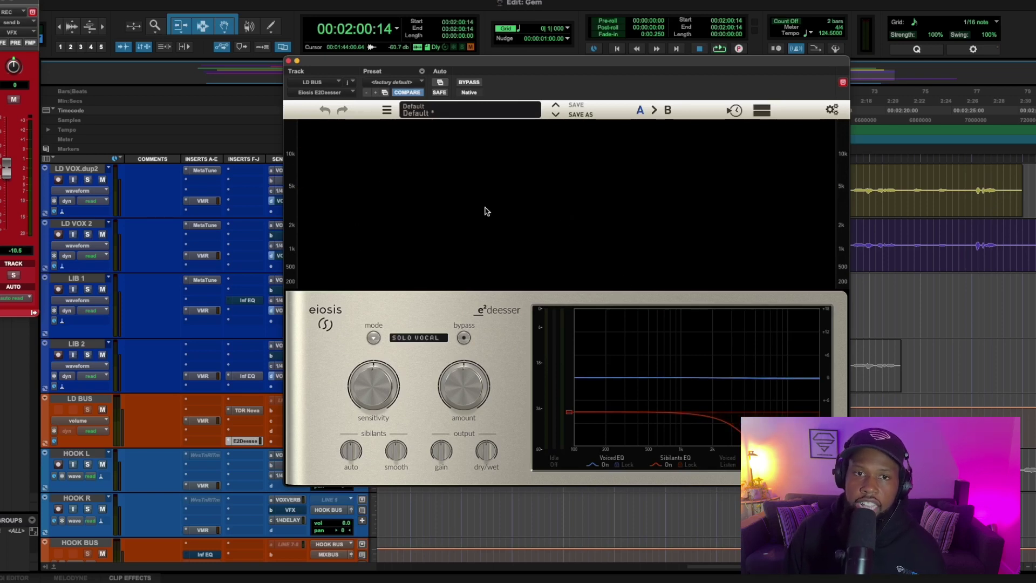
key(space)
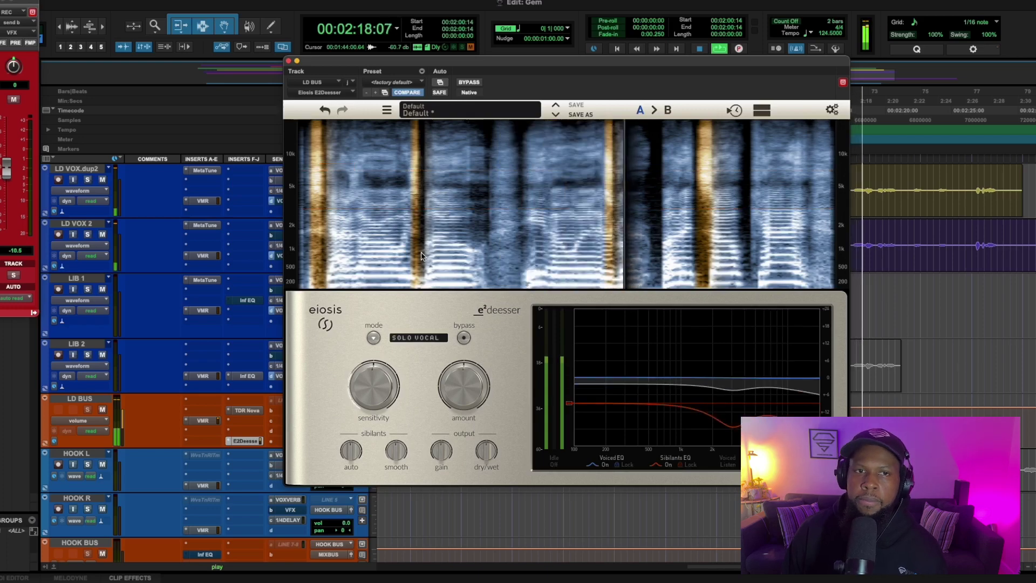
click(289, 60)
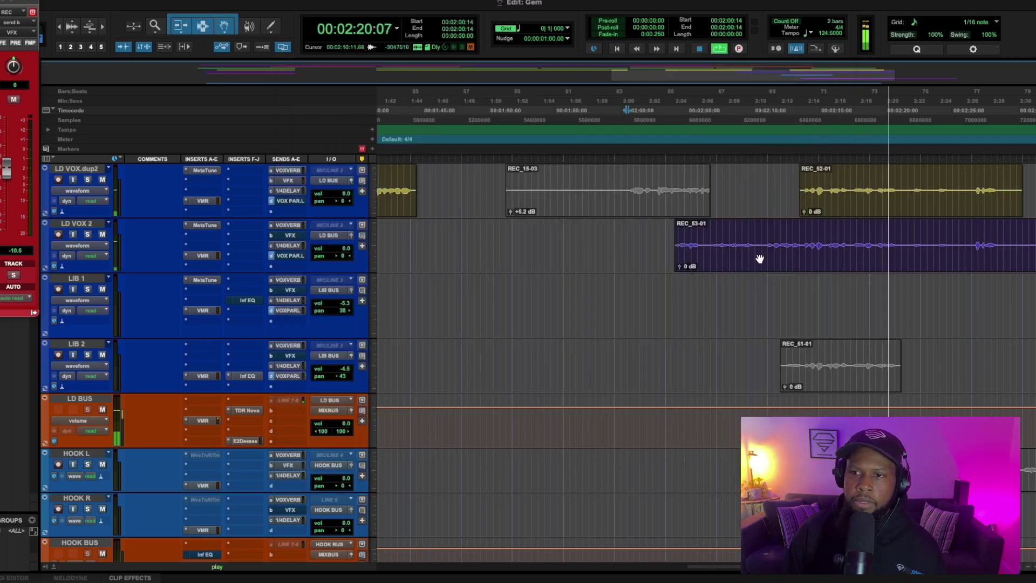